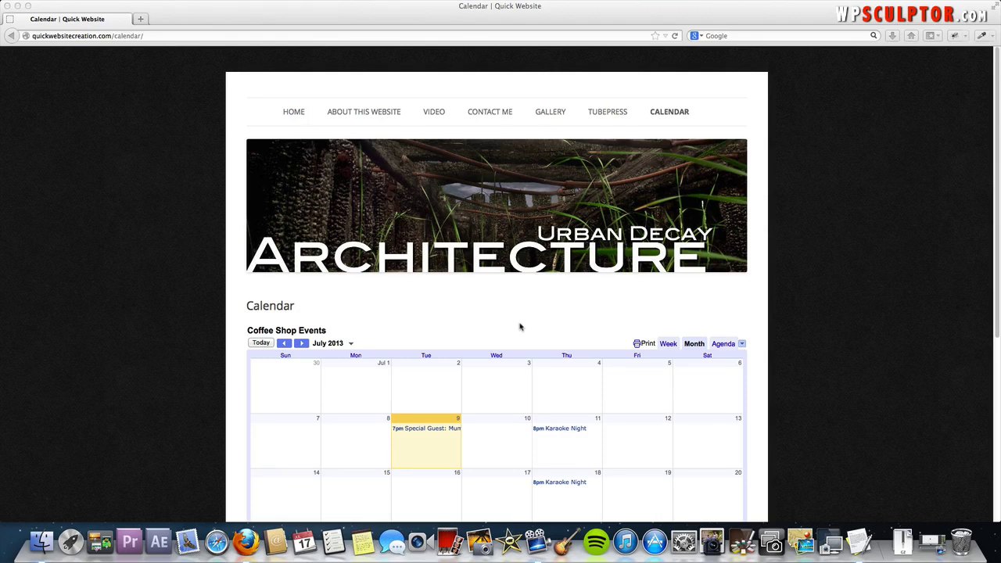
Scroll to and open the July 9 concert details, then close the band's website tab
scroll(520, 327, "down", 3)
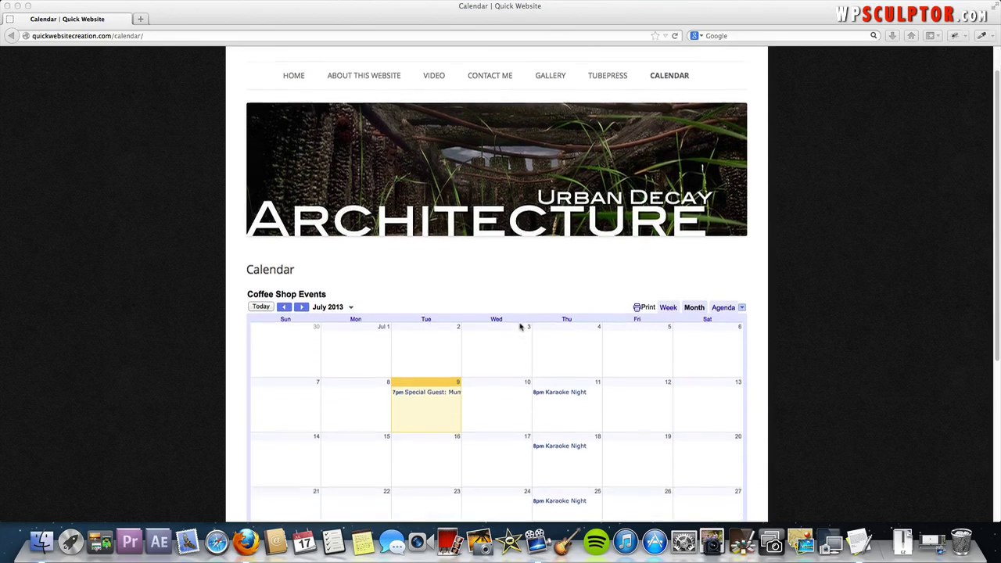
scroll(520, 327, "down", 2)
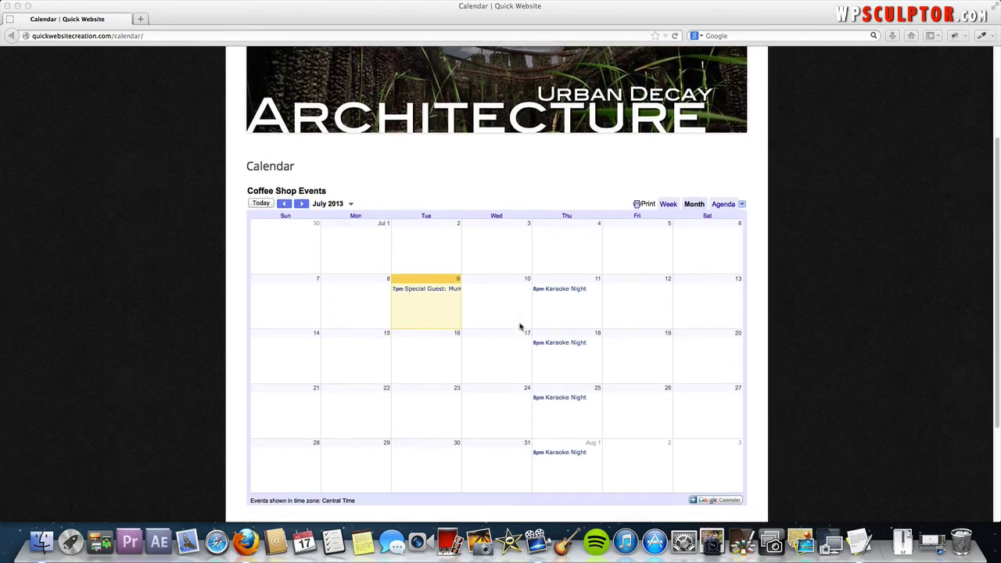
left_click(432, 282)
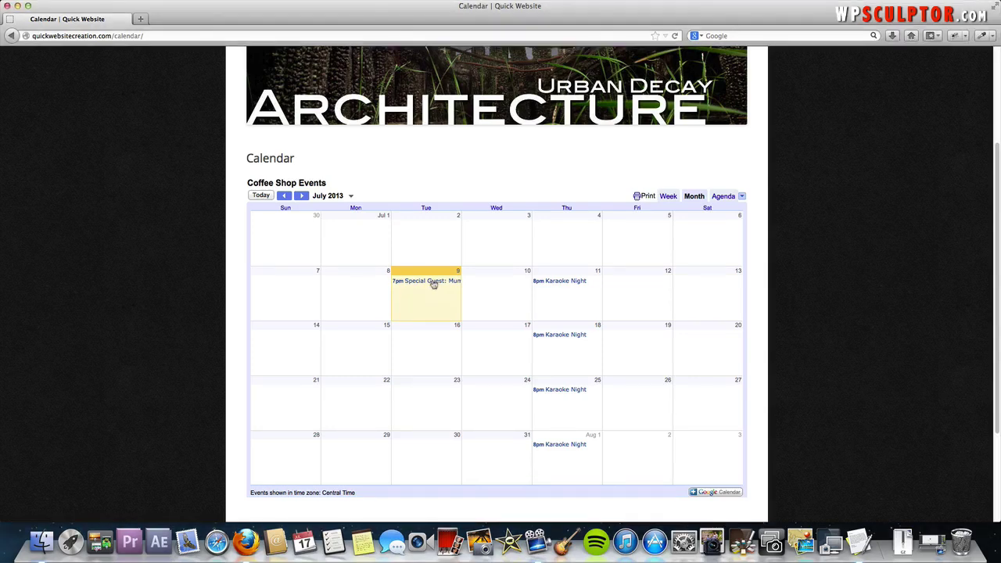
left_click(433, 282)
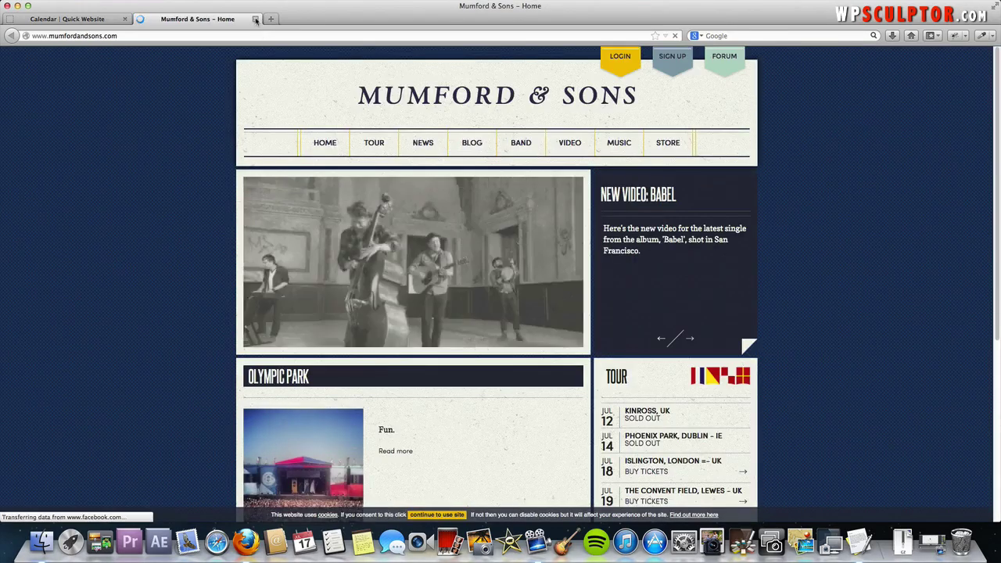
left_click(255, 19)
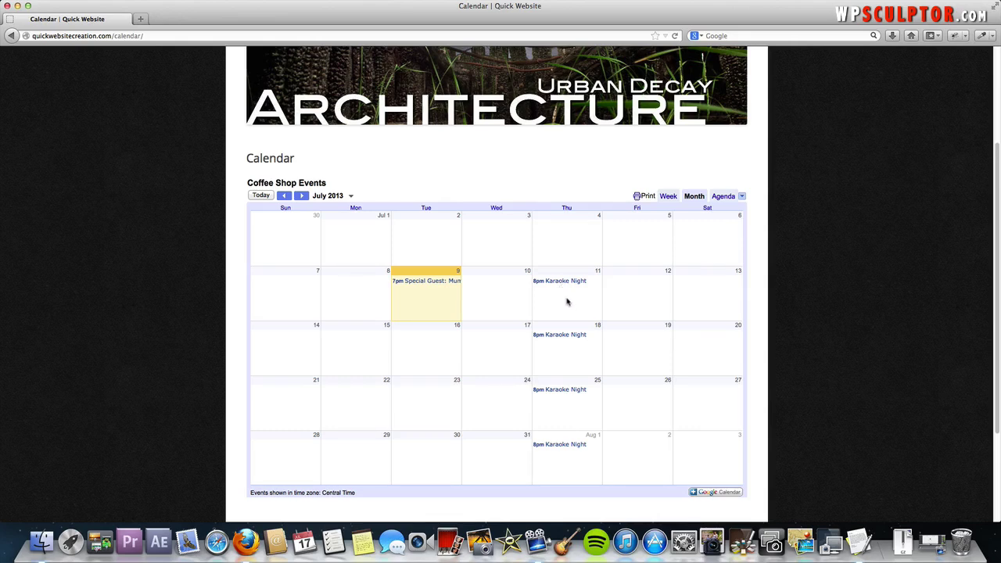
scroll(568, 301, "up", 2)
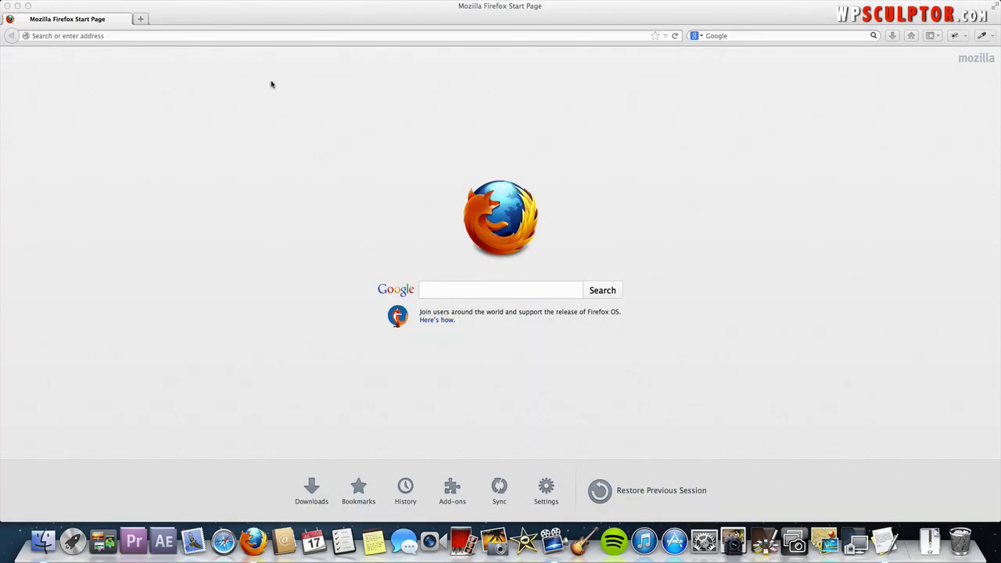
Go to google.com, open Calendar, and sign in with the account email and password
left_click(247, 35)
type("google.com/")
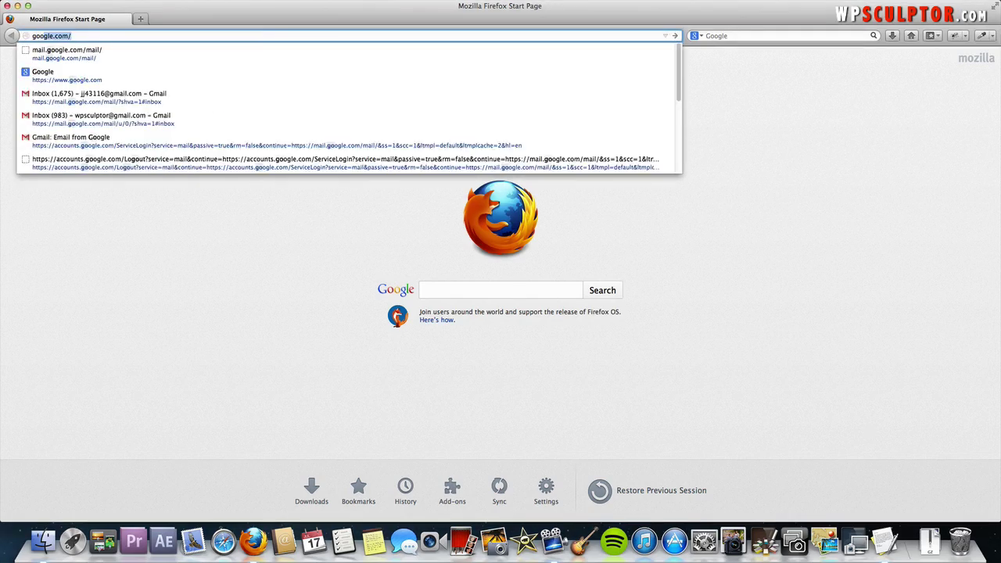
key("Return")
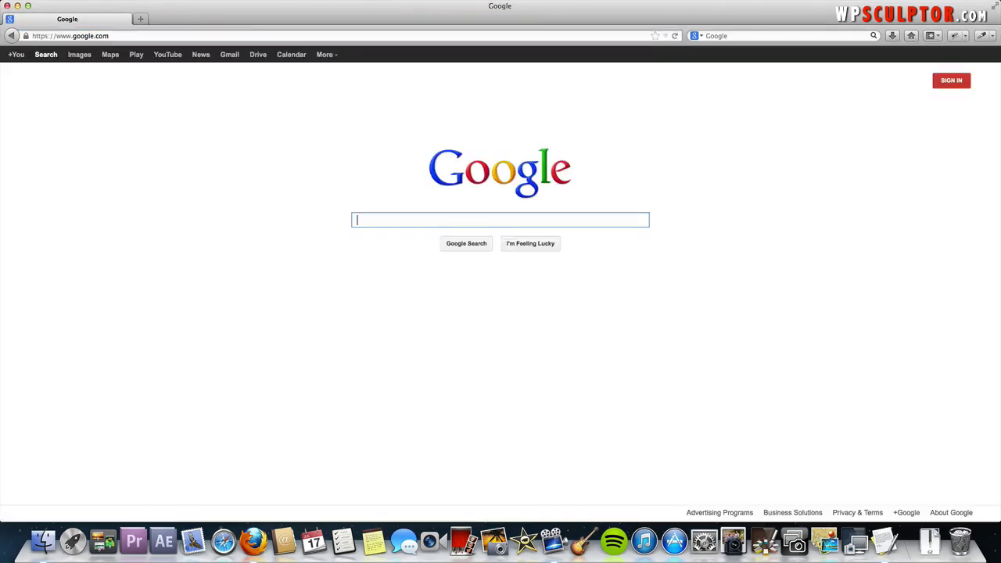
left_click(291, 54)
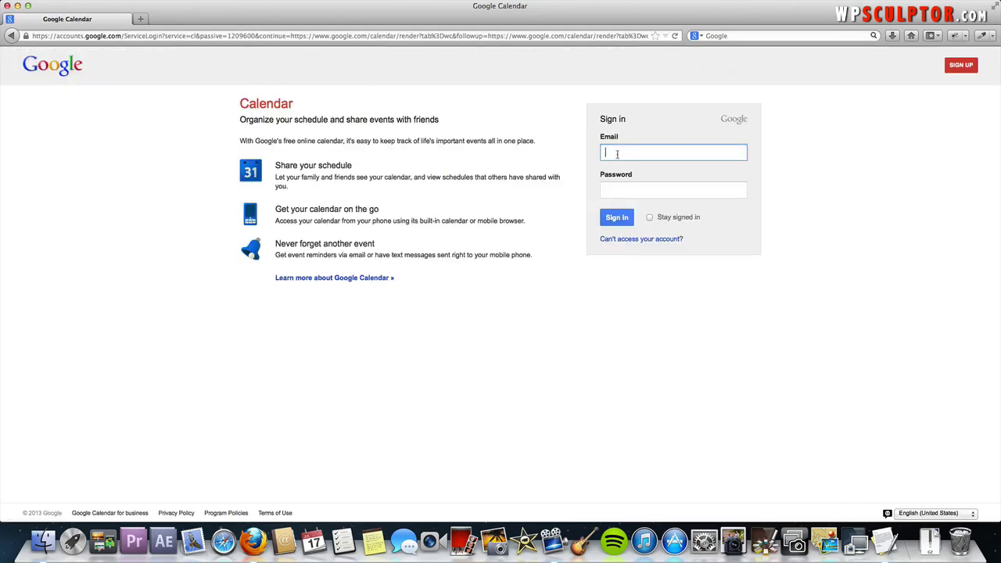
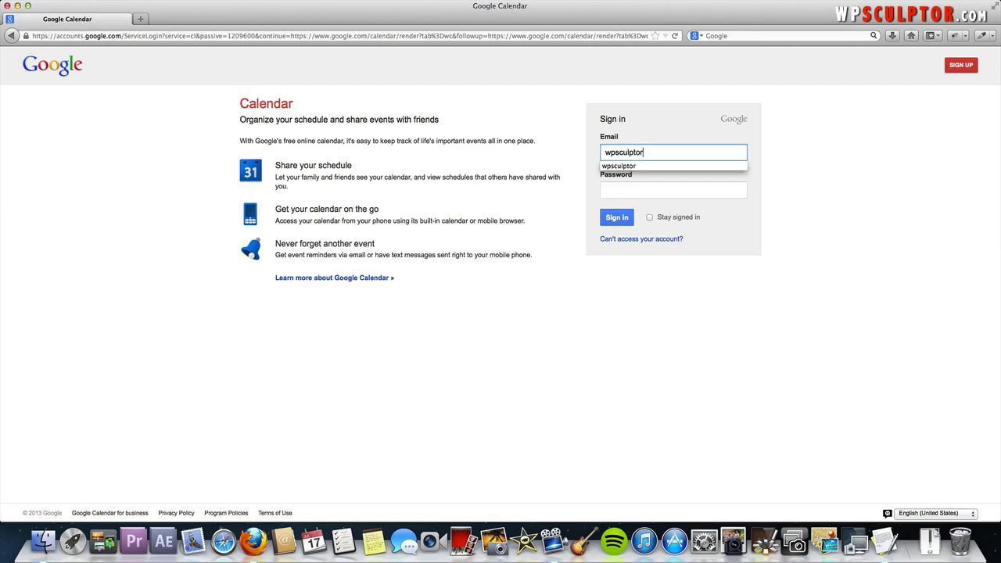
key("Tab")
type("•••••••••")
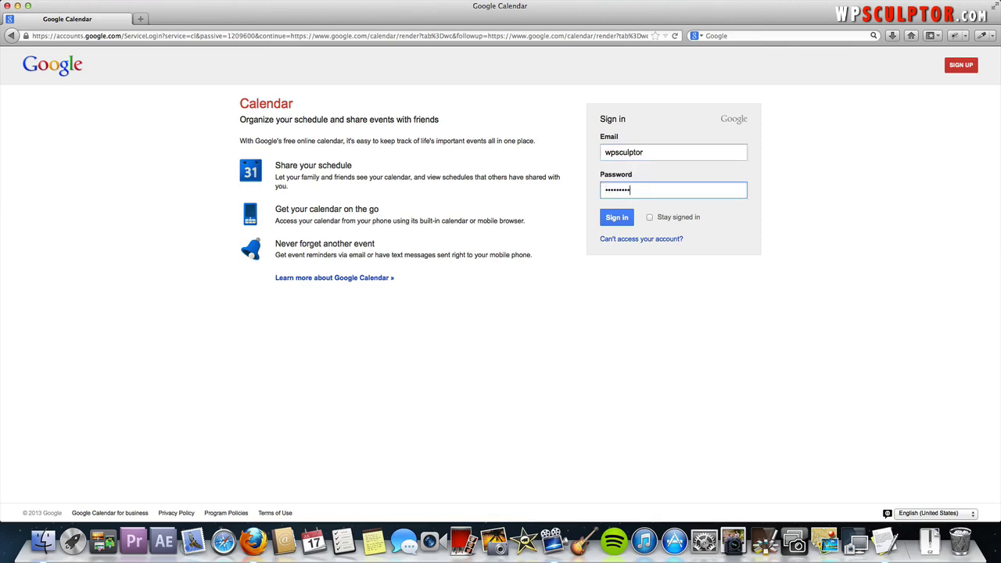
key("Return")
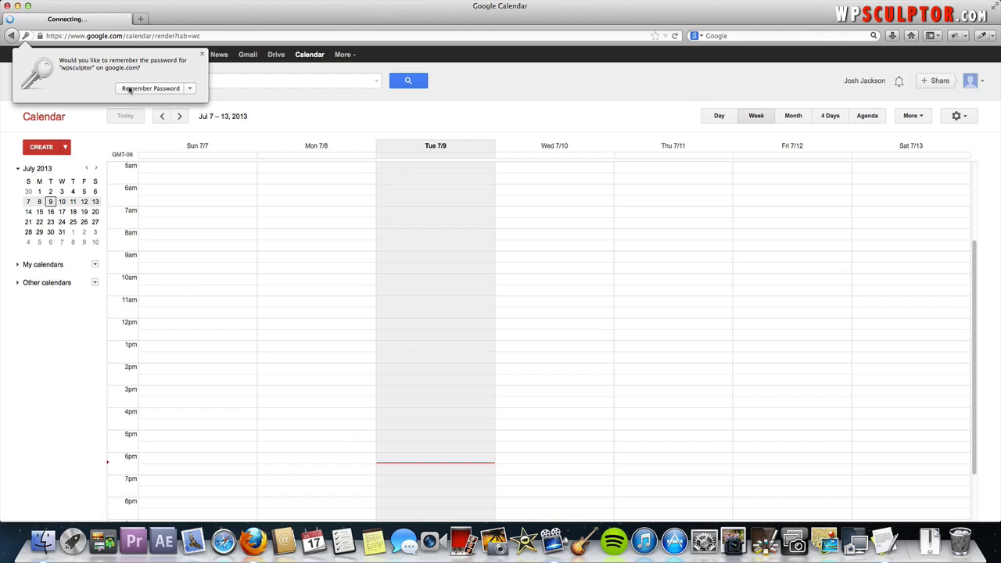
Dismiss the password prompt and start a calendar 'Coffee Shop Events' described 'Event Calendar for Coffee Shop XYZ'
left_click(96, 118)
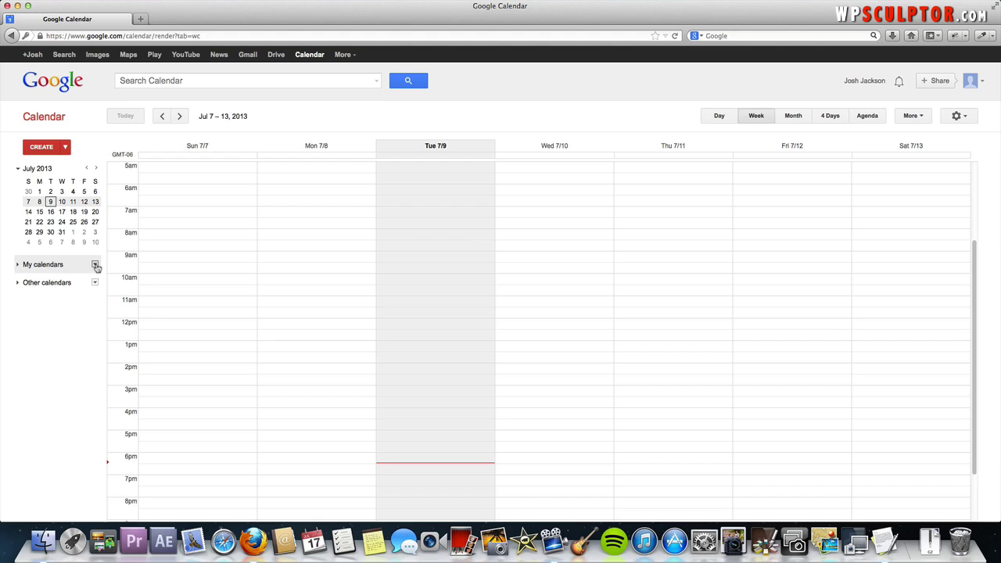
left_click(94, 265)
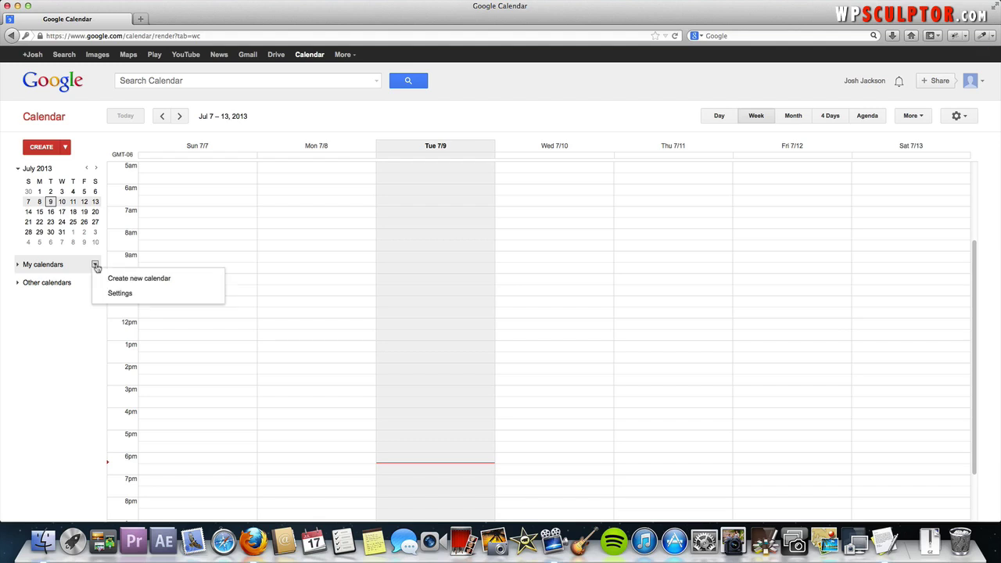
left_click(142, 282)
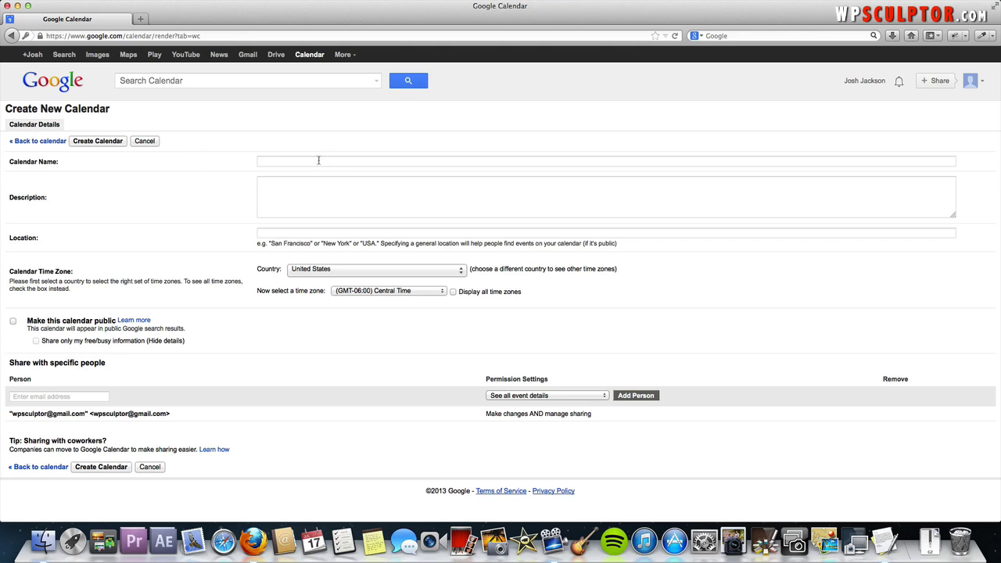
left_click(318, 161)
type("Coffee Shop")
type(" Events")
type("Event Cal")
type("endar ")
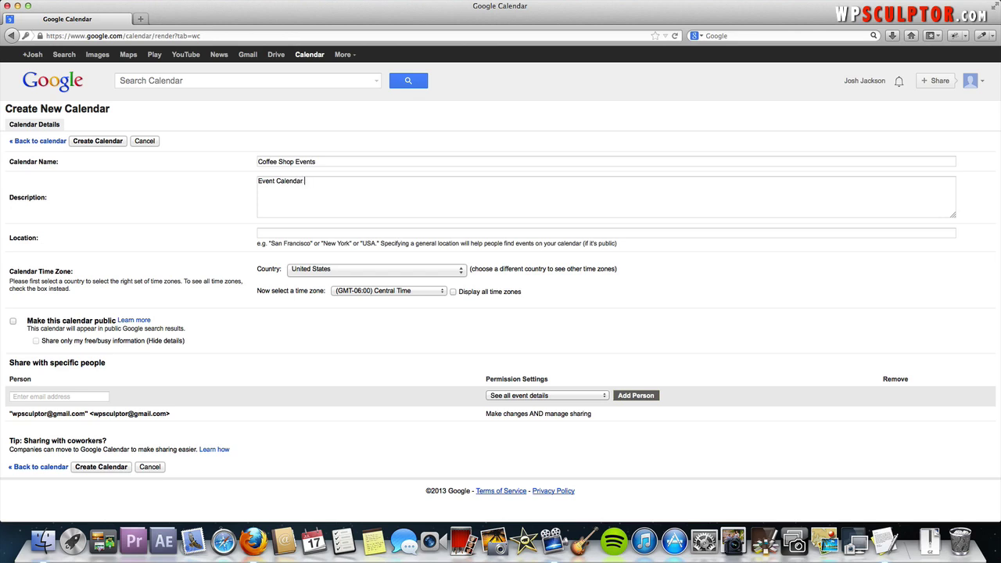
type("for Coffee Shop XYZ")
Set location New York and Eastern Time, make it public, and create the calendar
left_click(338, 241)
type("New York")
left_click(383, 293)
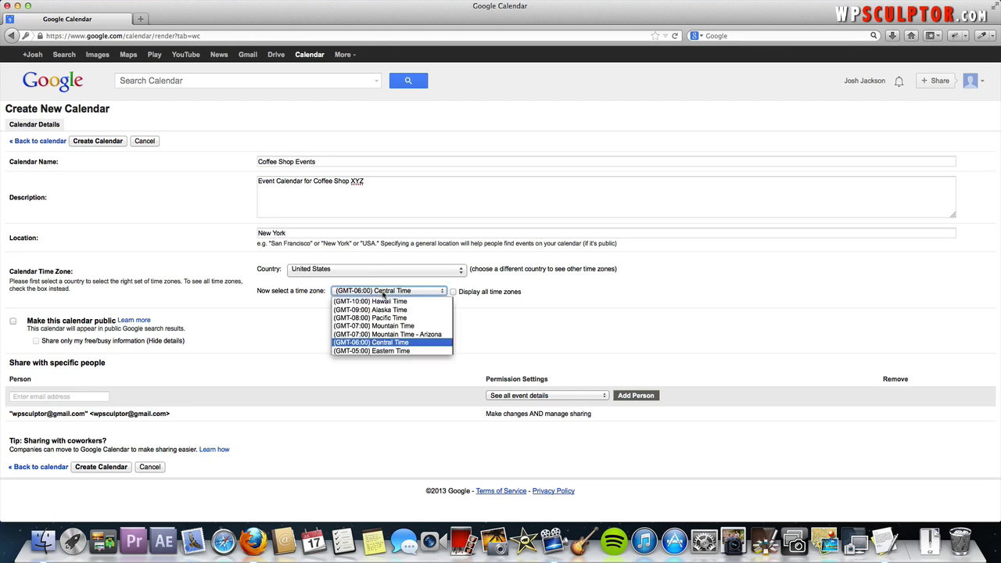
left_click(397, 351)
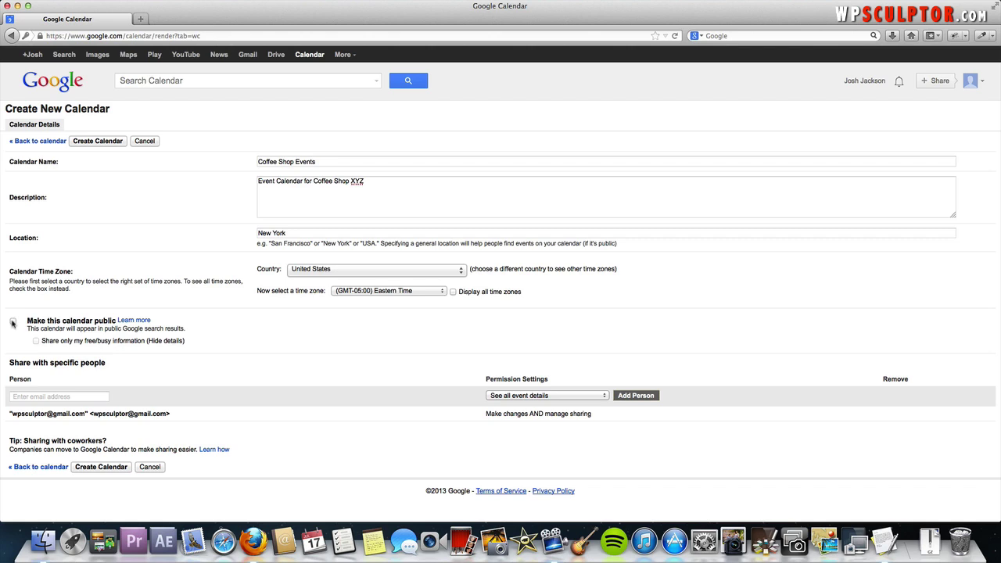
left_click(12, 321)
left_click(101, 466)
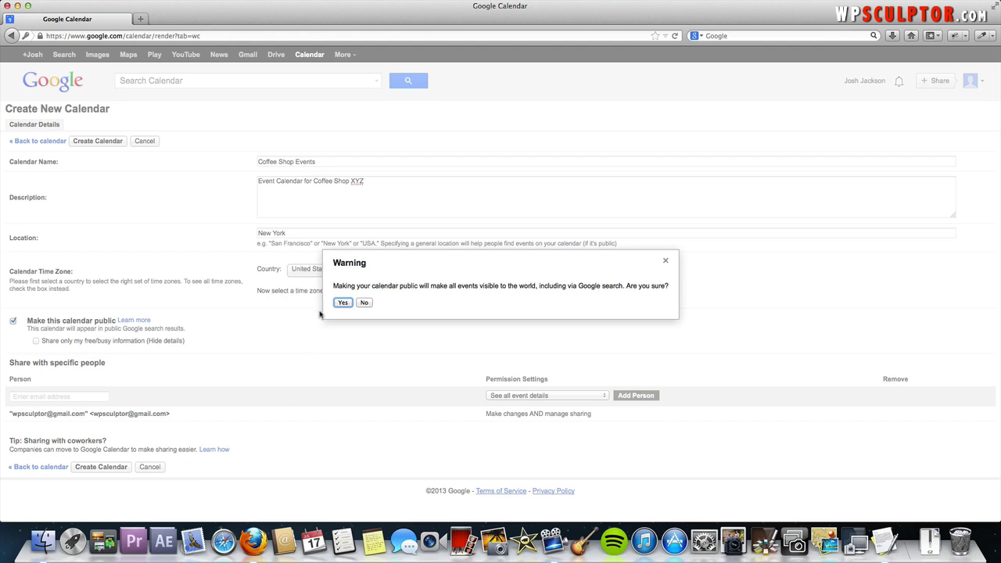
left_click(343, 303)
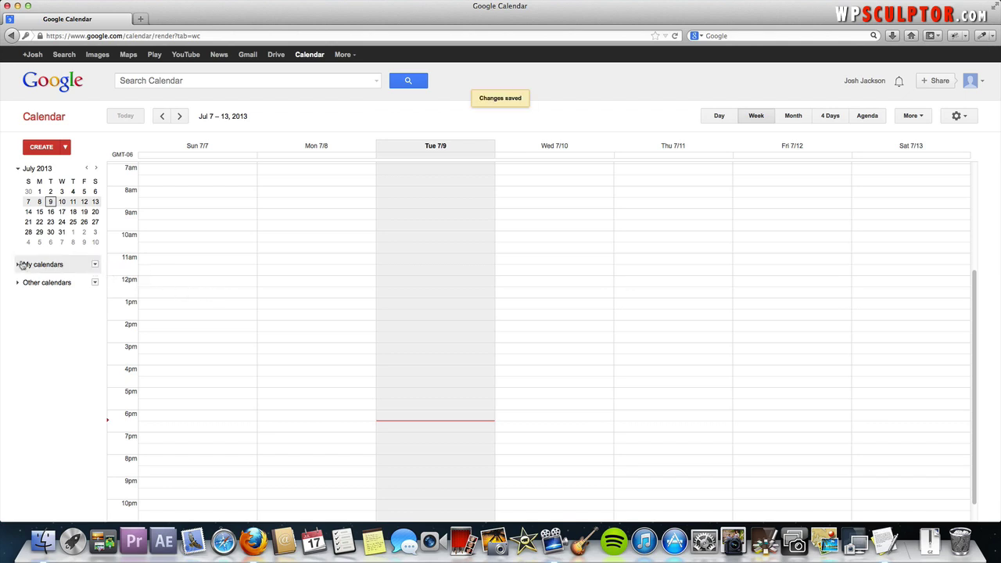
Display only the Coffee Shop Events calendar and switch to the July 2013 month view
left_click(18, 265)
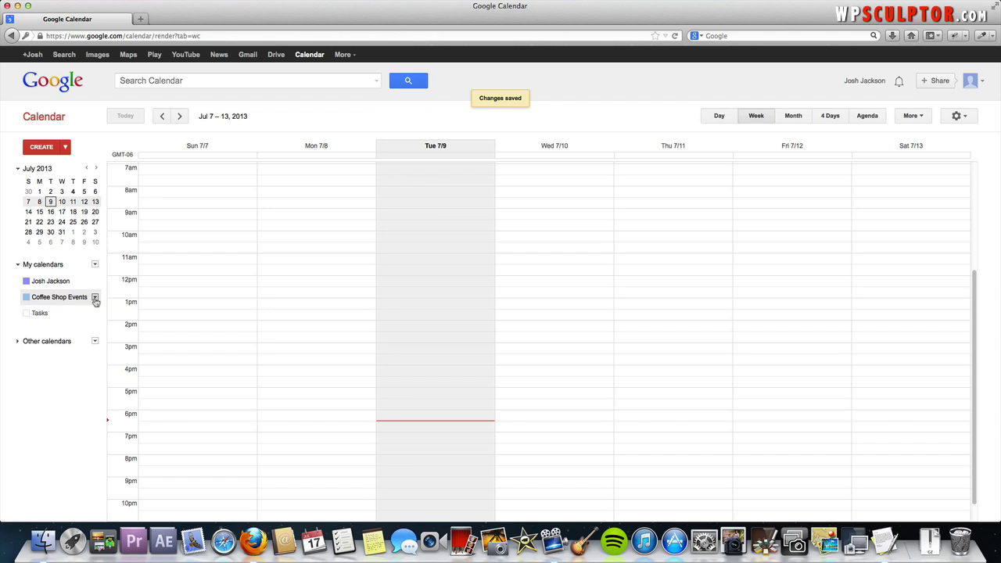
left_click(95, 299)
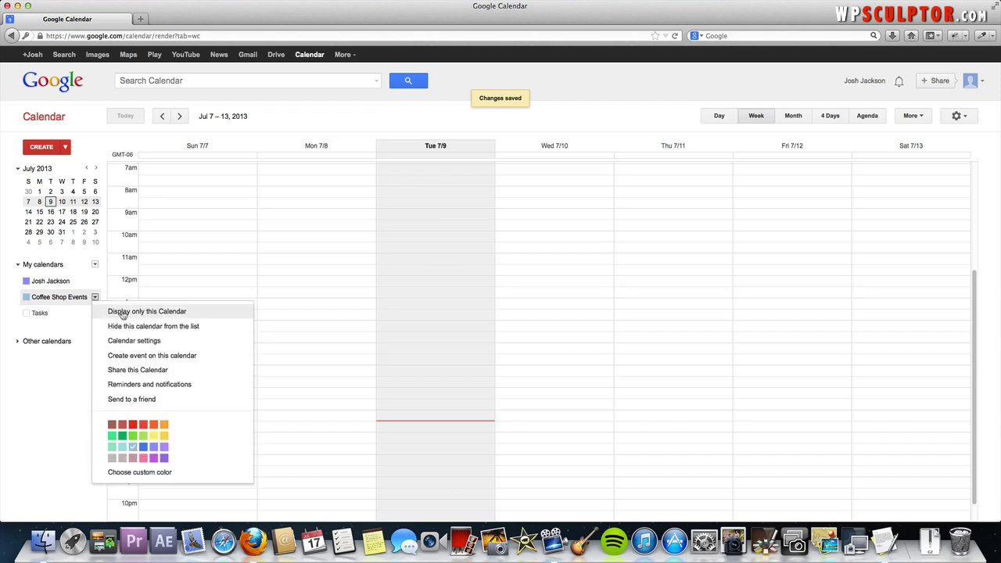
left_click(122, 313)
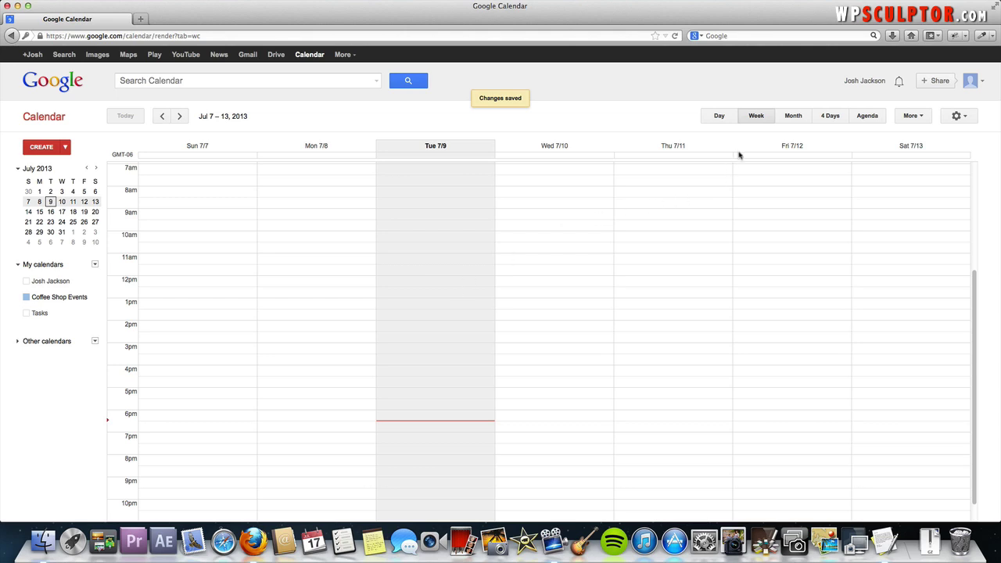
left_click(792, 118)
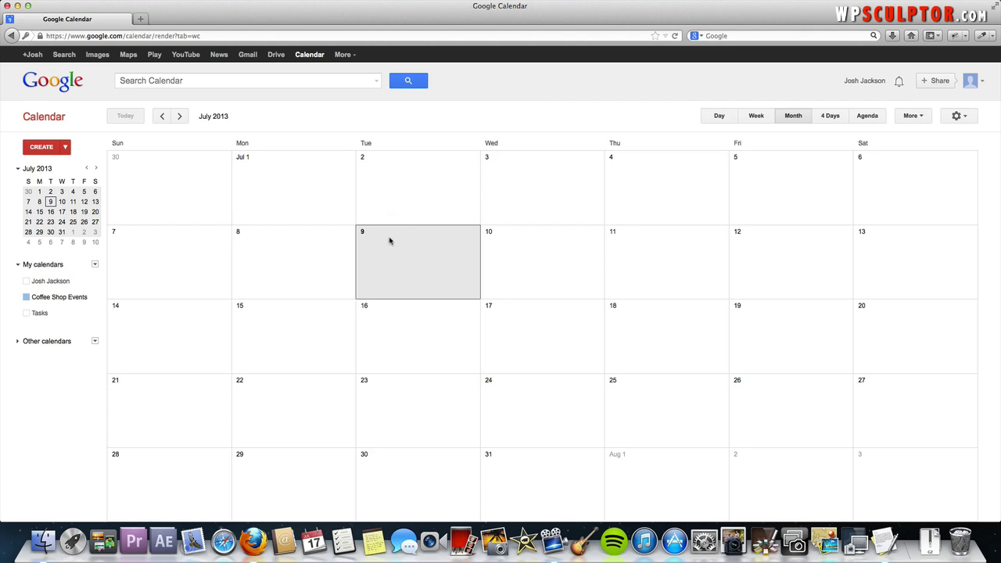
Create a July 9 event 'Special Guest: Mumford and Sons in Concert' and open its full details
left_click(389, 245)
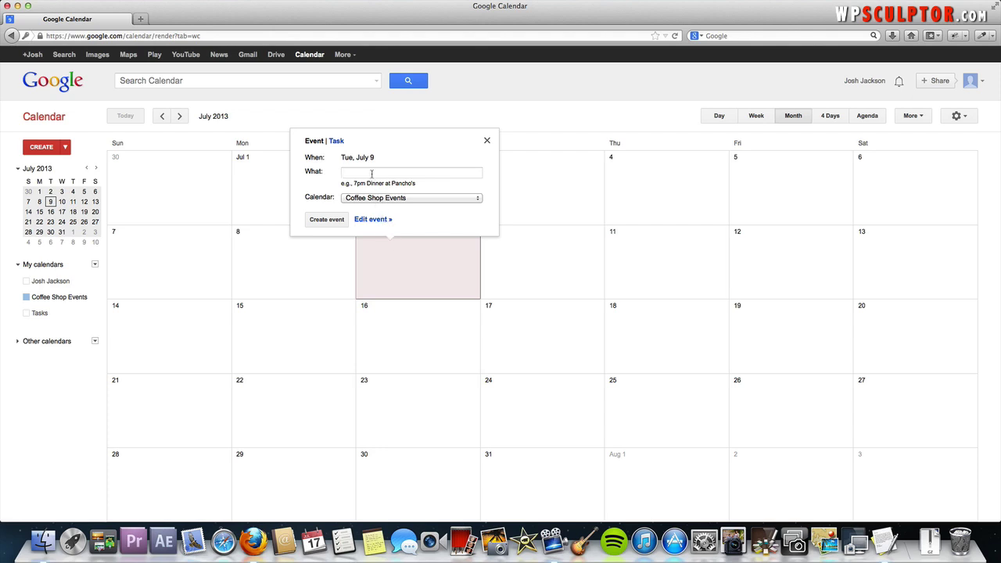
type("Special Guest: Mumford and Sons")
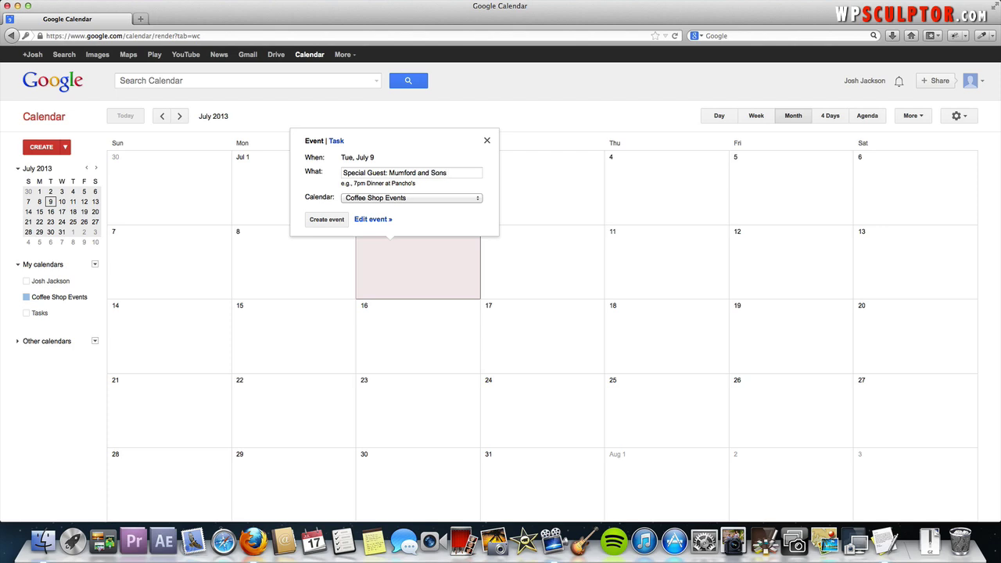
type(" in Concert")
left_click(371, 220)
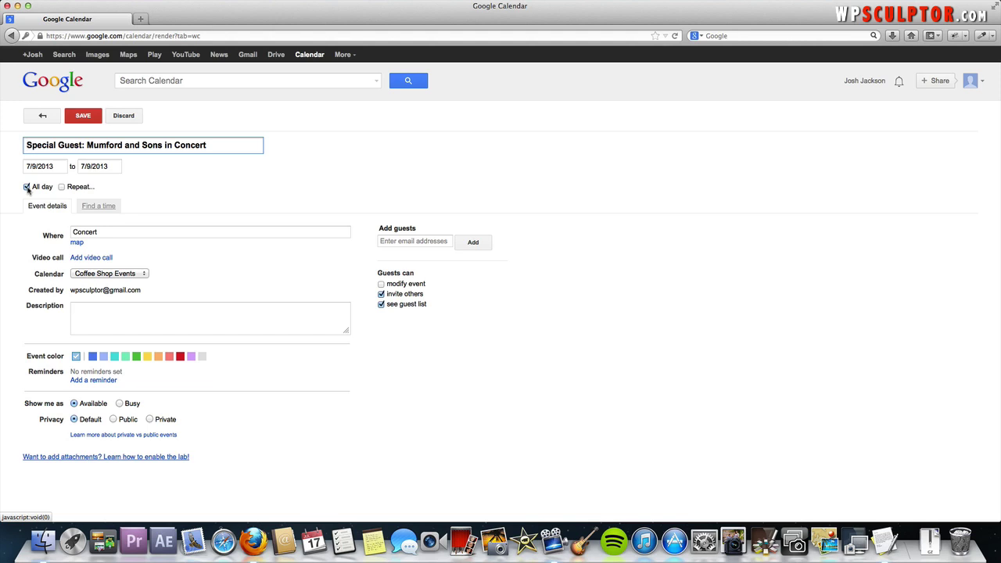
Change the concert from all day to 7:00pm–9:00pm
left_click(28, 188)
left_click(82, 165)
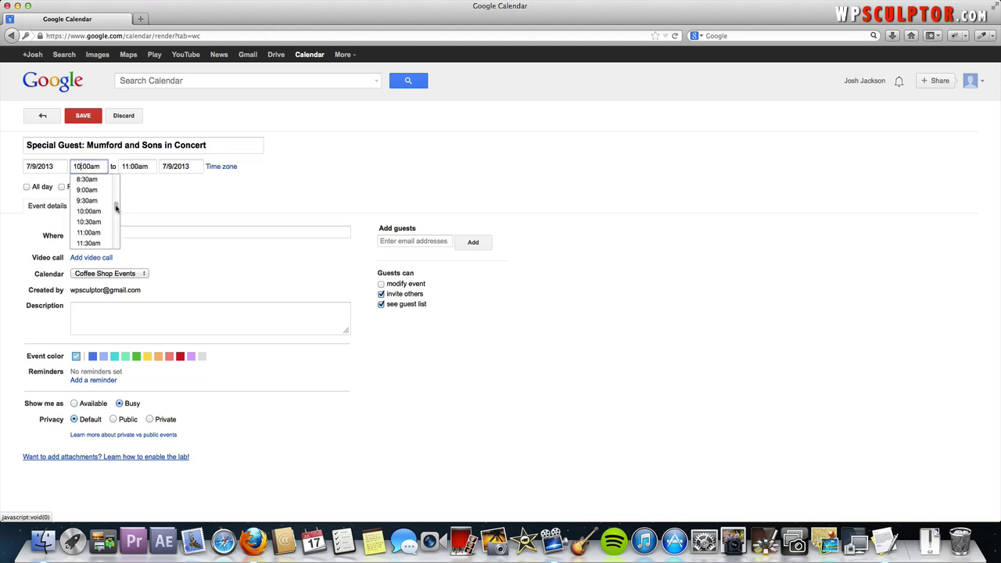
left_click_drag(115, 206, 116, 230)
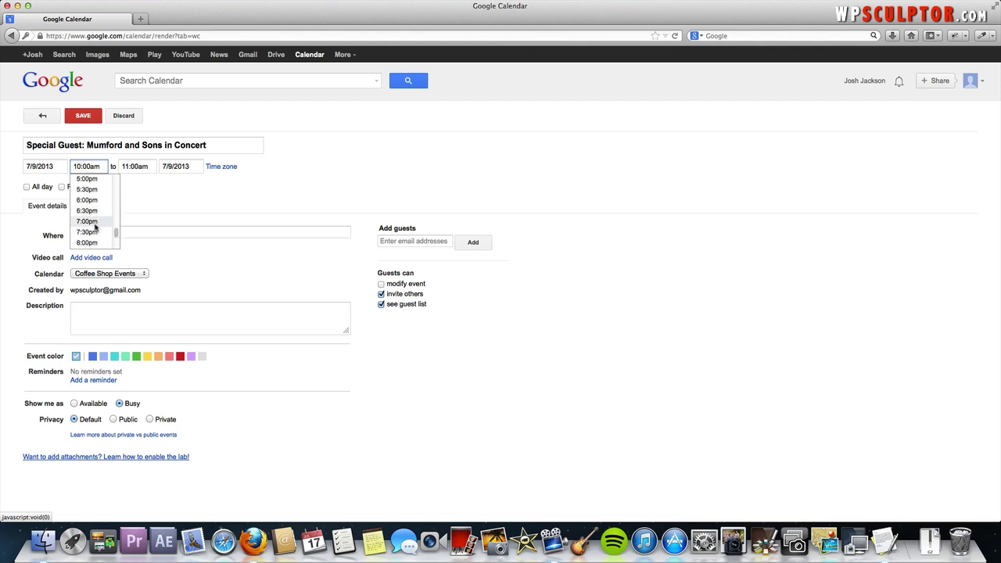
left_click(95, 221)
left_click(141, 163)
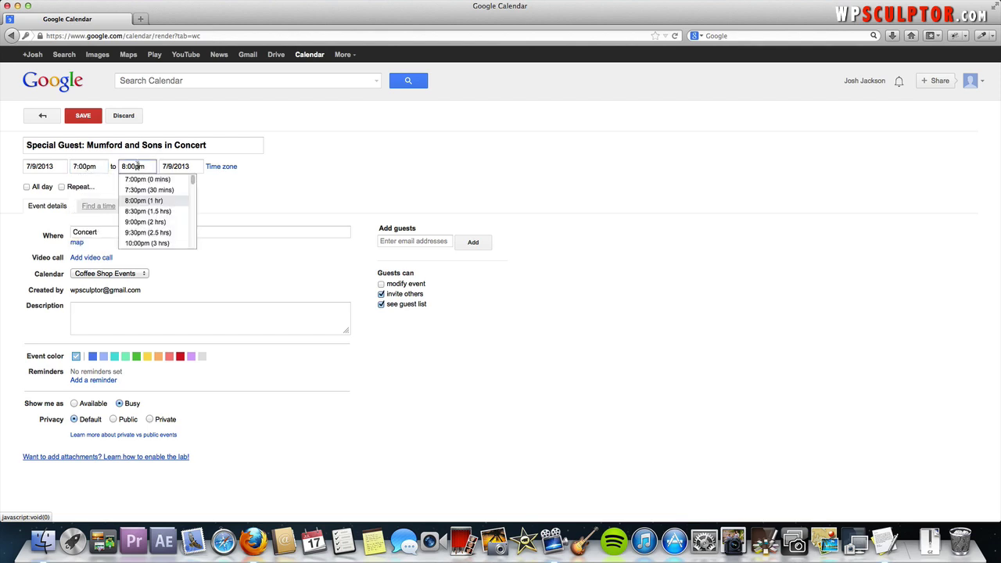
left_click(168, 223)
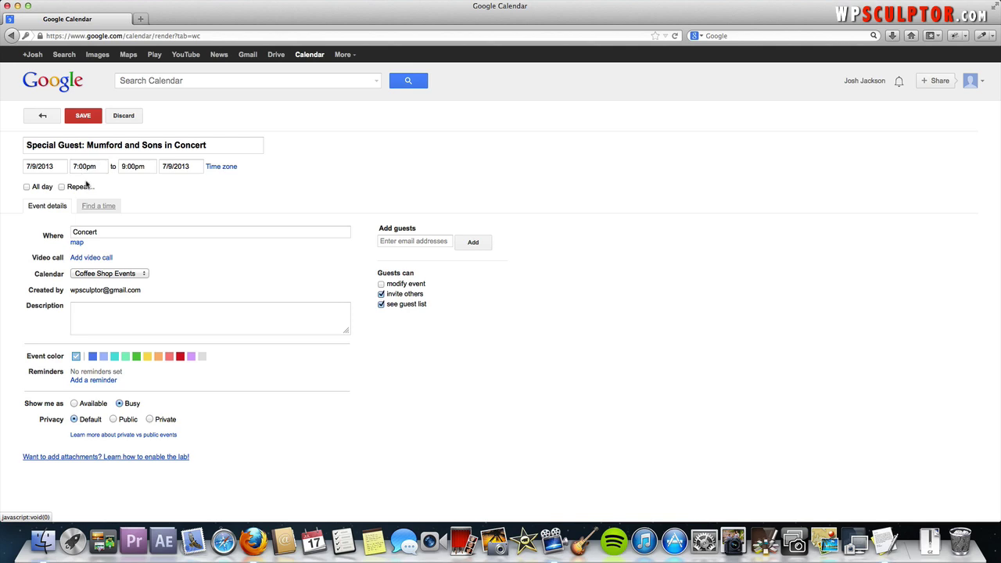
Set location to Coffee Shop XYZ and description 'Don't Miss Mumford and Sons live at Coffee Shop XYZ!'
left_click(99, 232)
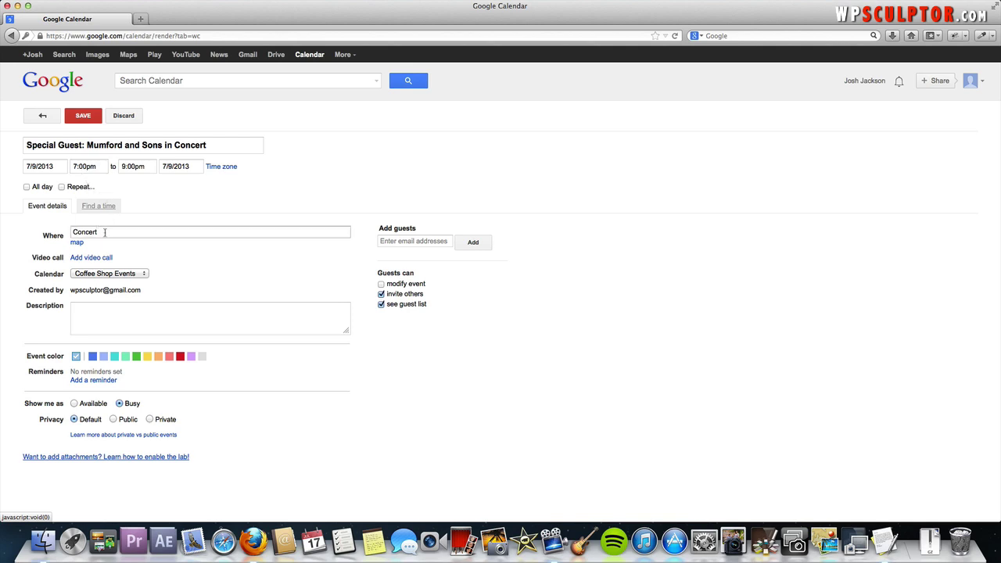
double_click(104, 232)
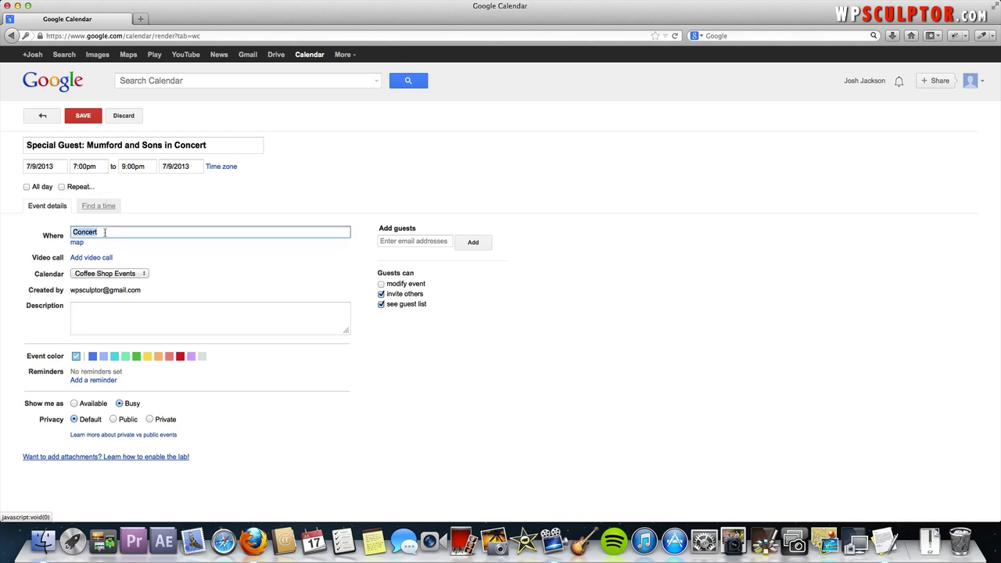
type("Coffee Shop XYZ")
left_click(162, 303)
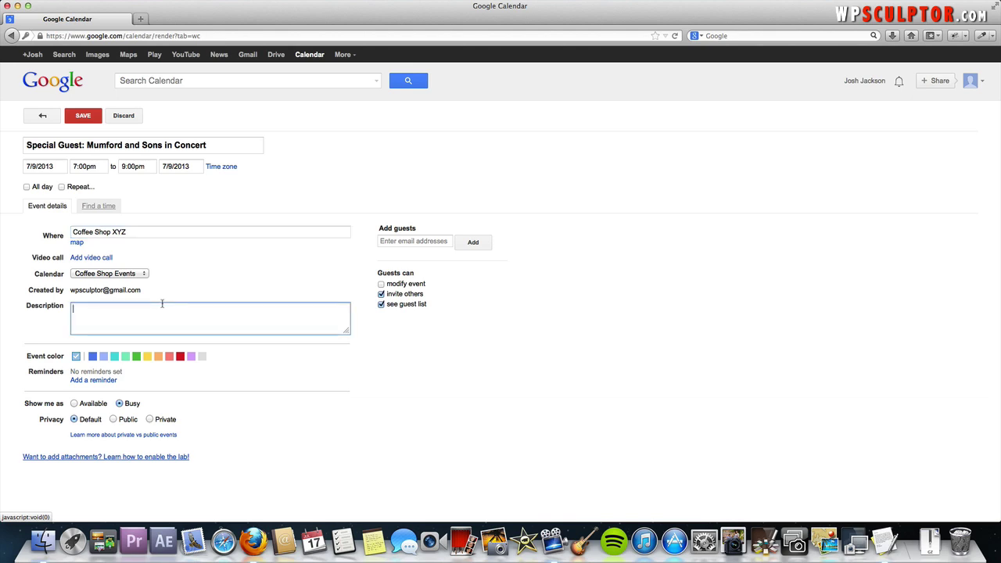
type("Don't Miss Mumford and Sons live at Coffee Shop XYZ")
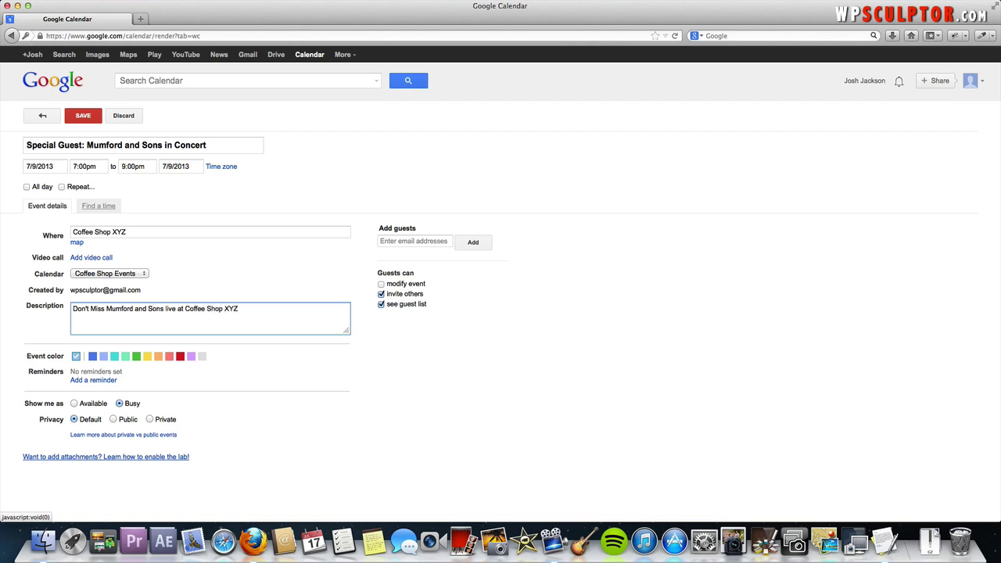
type("!")
type("<")
Finish the description's 'View their website' link to mumfordandsons.com and save the concert
type("a href=")
type("\"")
type("http://")
type("www.mumforda")
type("nd")
type("sons.com\">")
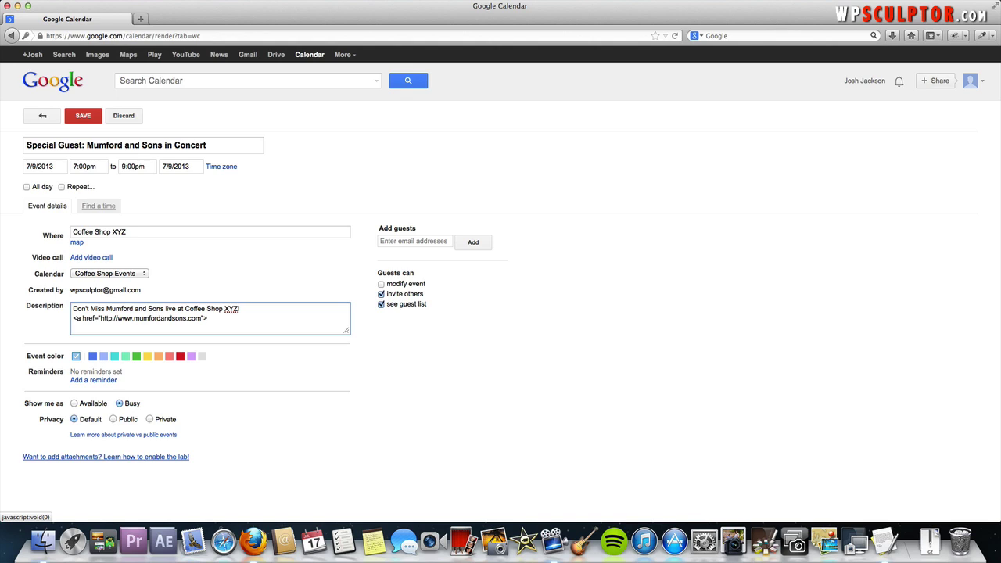
type("View their website</a>")
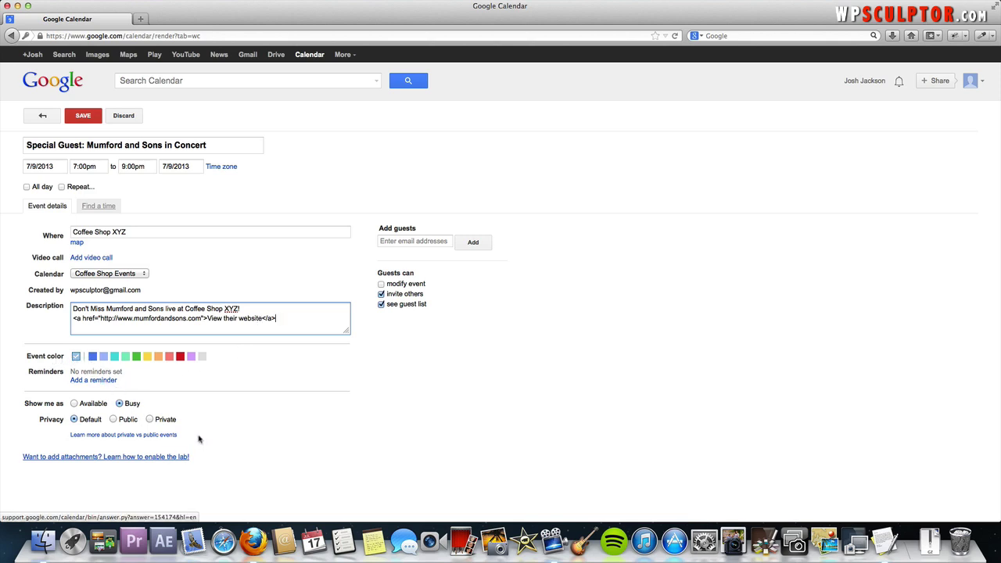
left_click(83, 118)
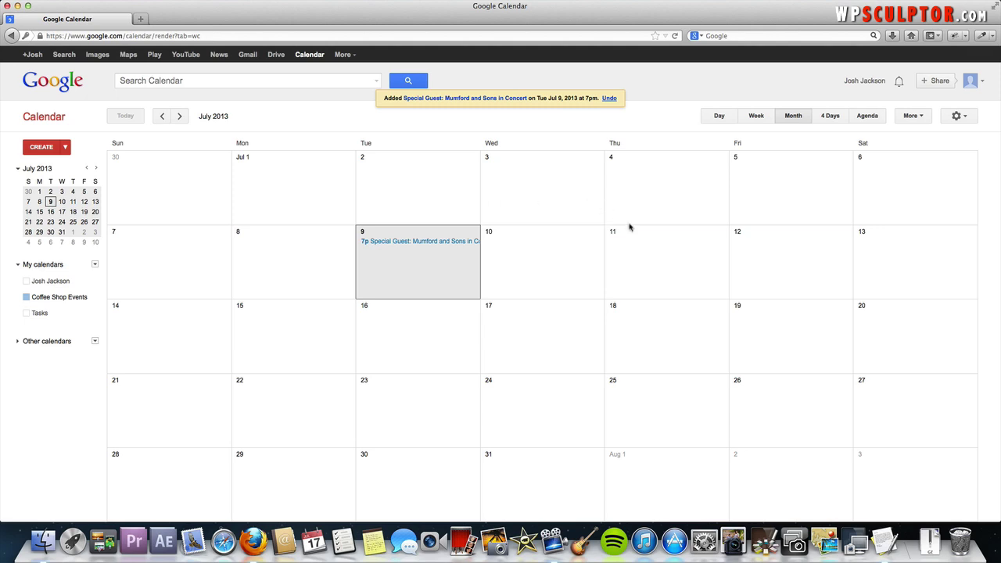
Start a new event titled 'Karaoke Night' on Thursday, July 11
left_click(665, 258)
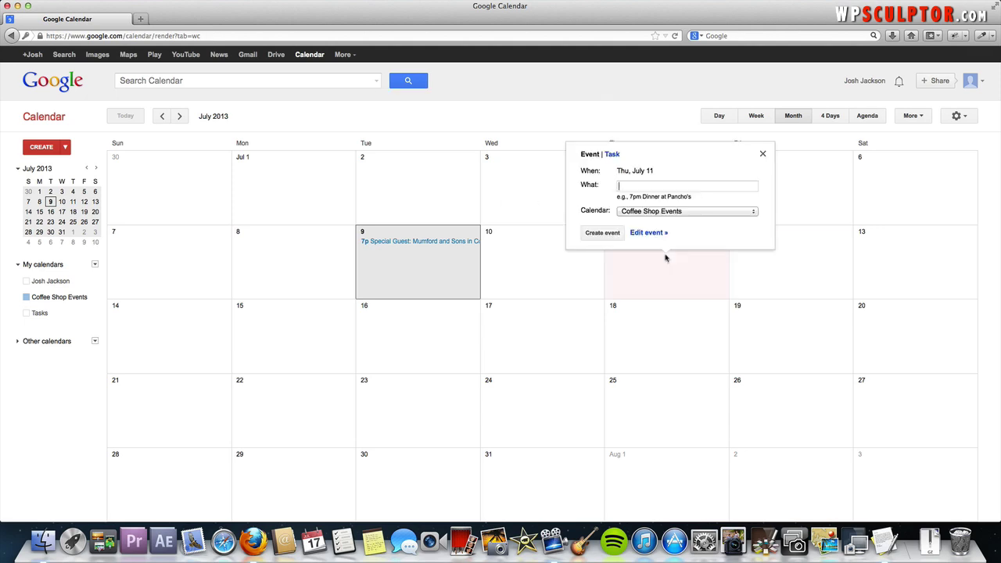
type("Karaoke Night")
Set location Coffee Shop XYZ and description 'Don't miss Karaoke Night every Thursday!'
left_click(645, 233)
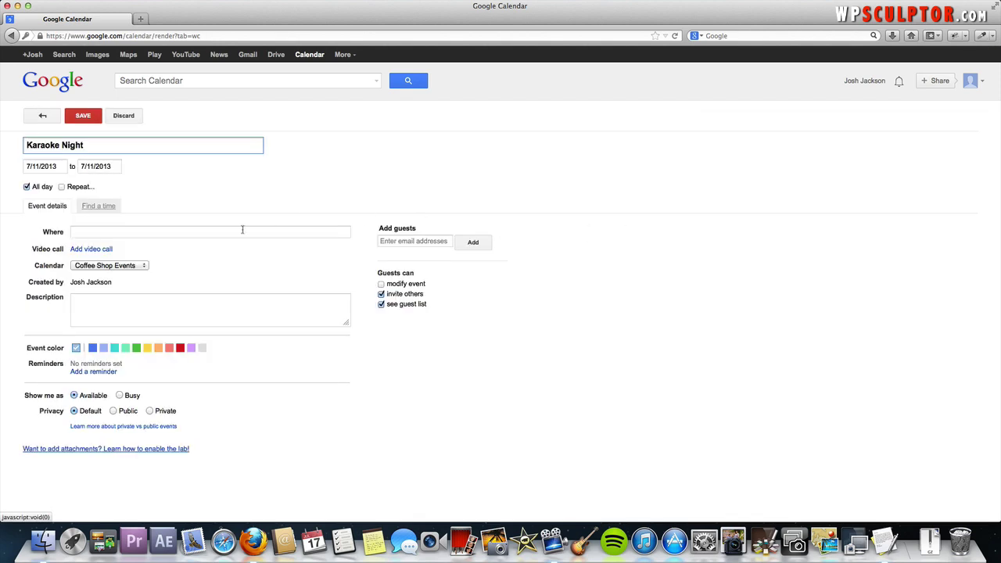
left_click(160, 233)
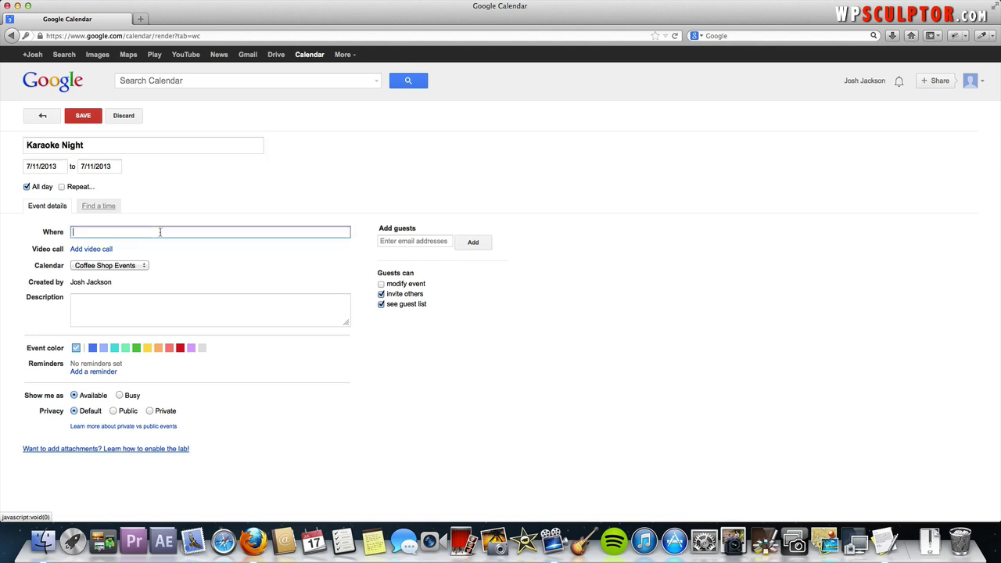
type("Coffee Shop XYZ")
key("Tab")
key("Tab")
key("Tab")
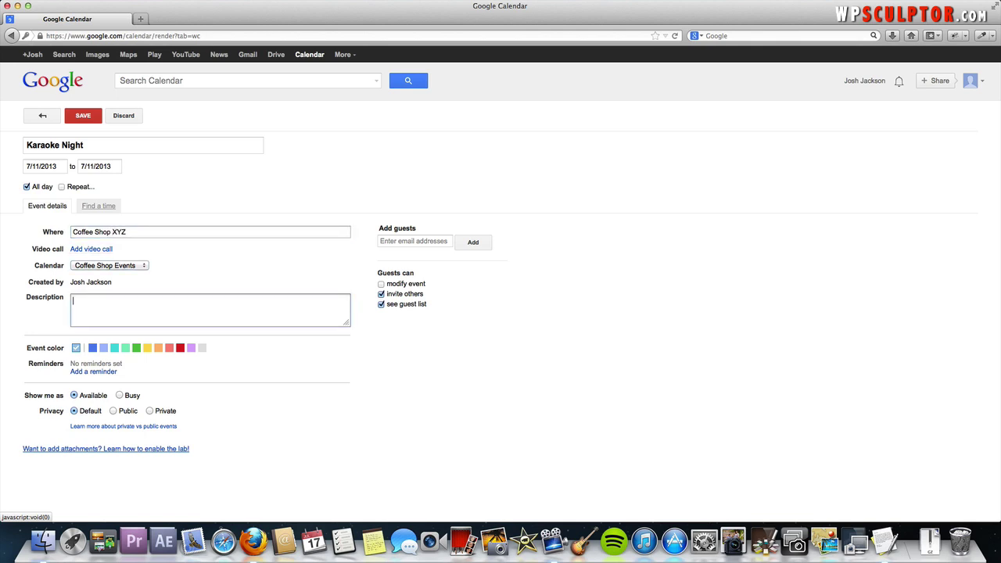
type("Don't miss Karaoke Night every Thursday!")
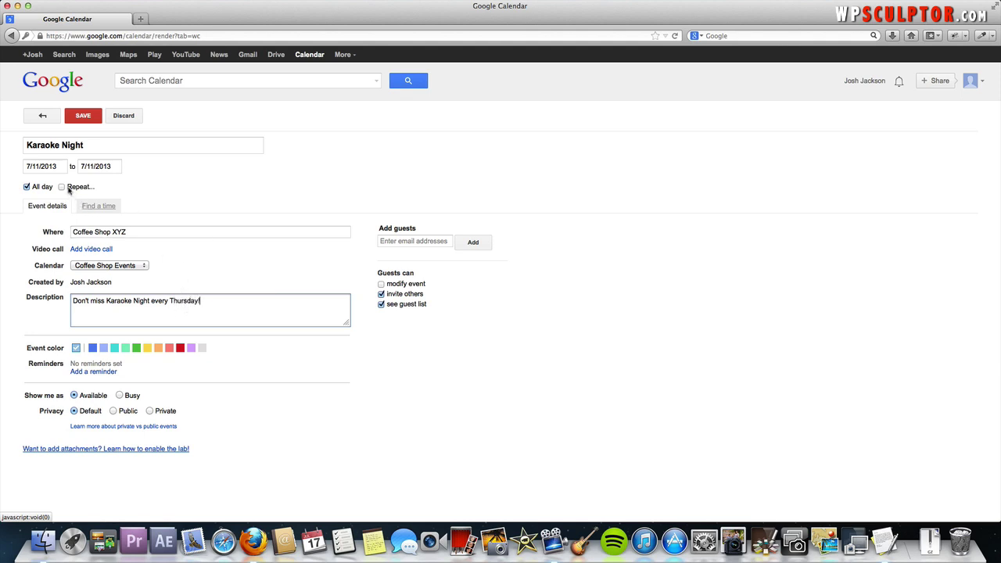
Change Karaoke Night from all day to 8:00pm–10:00pm
left_click(26, 187)
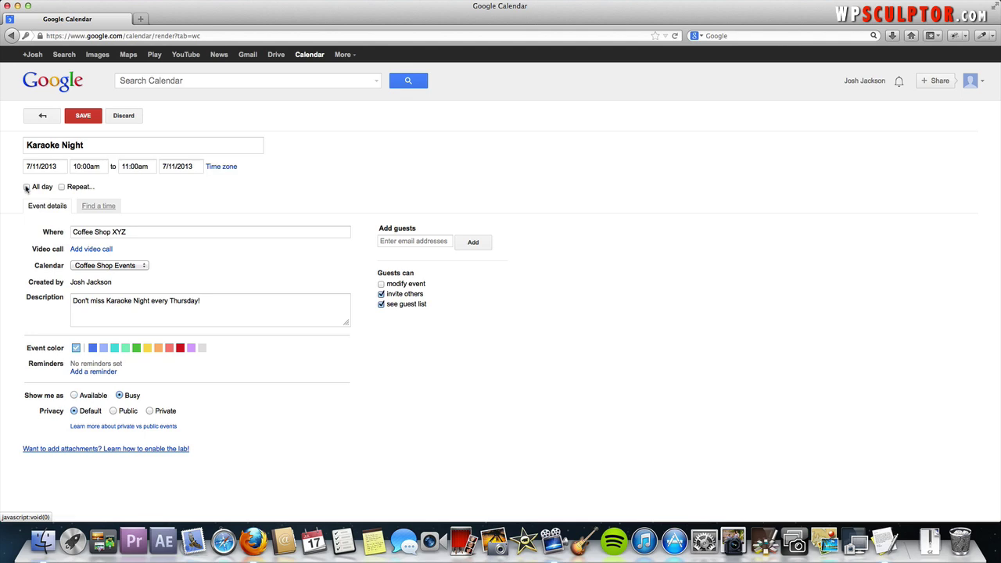
left_click(88, 165)
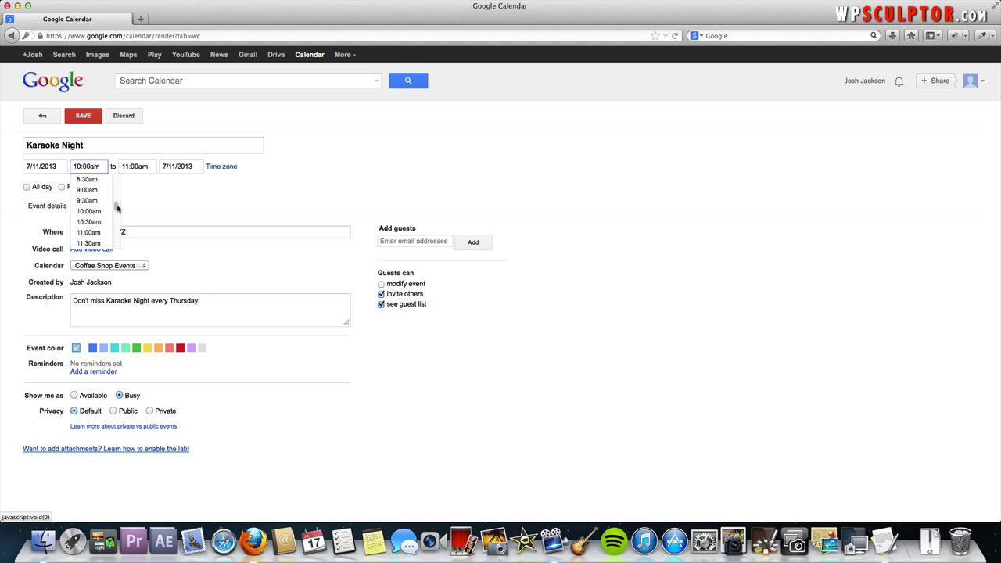
left_click_drag(115, 208, 116, 234)
left_click(99, 232)
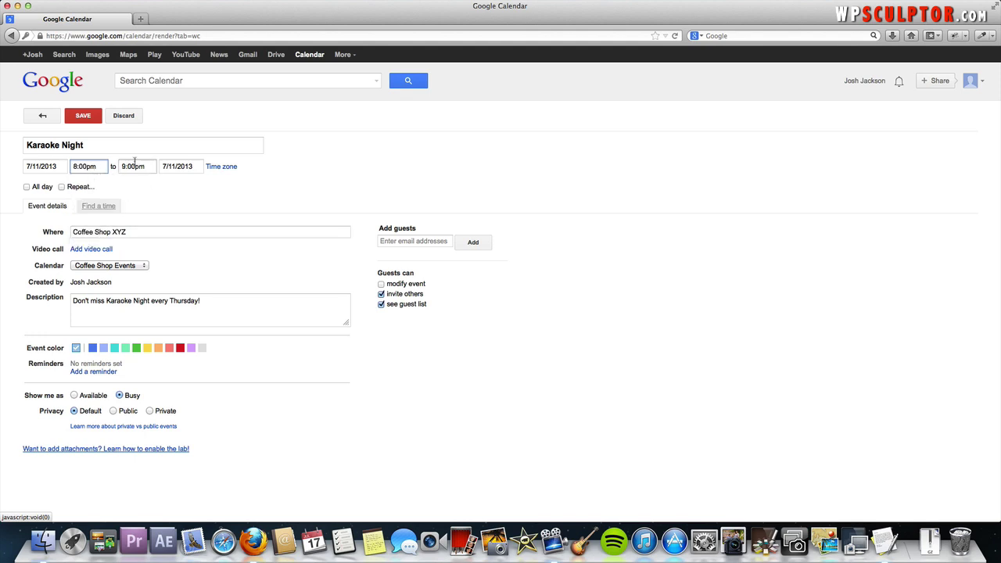
left_click(131, 164)
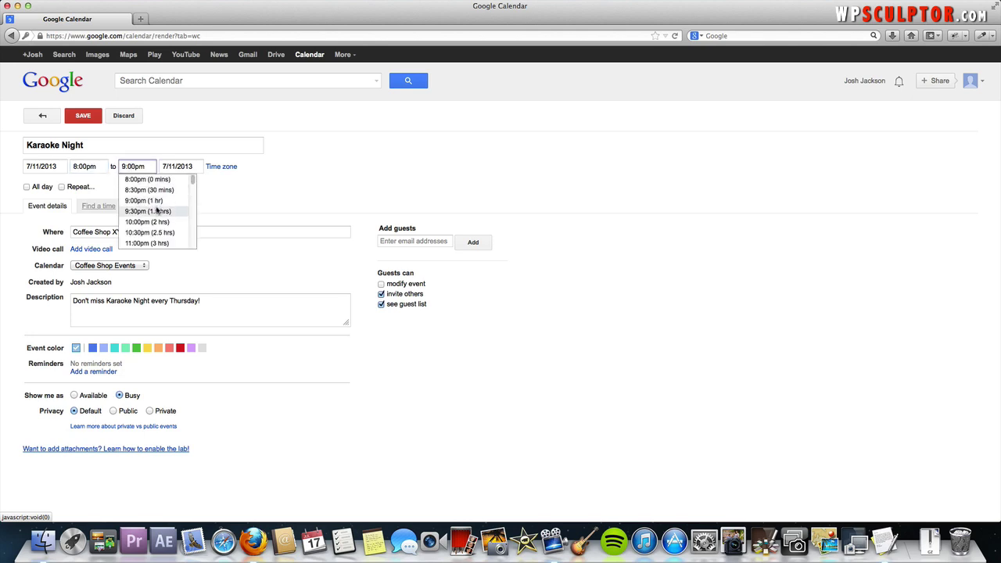
left_click(158, 222)
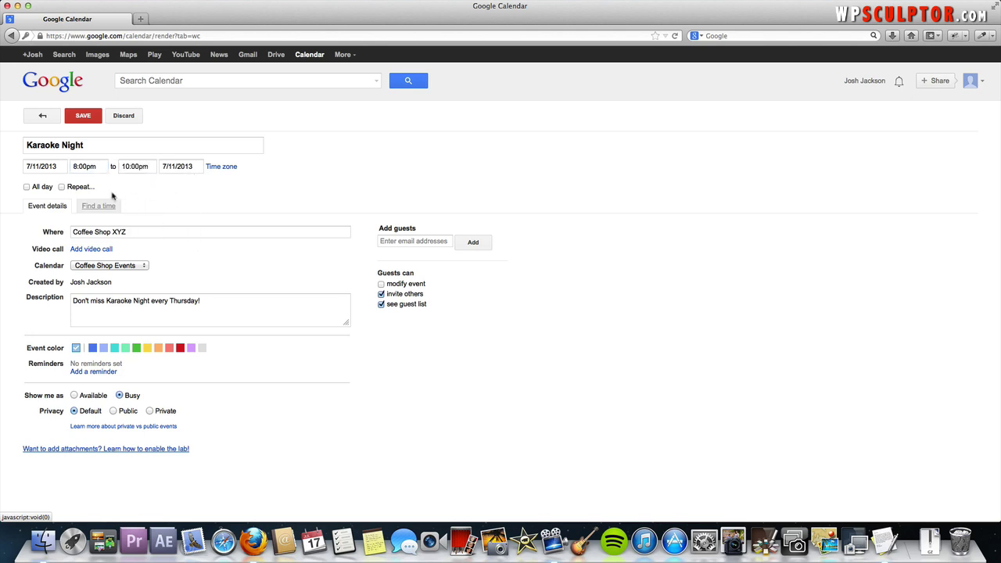
Set Karaoke Night to repeat weekly on Thursday, ending Never
left_click(62, 188)
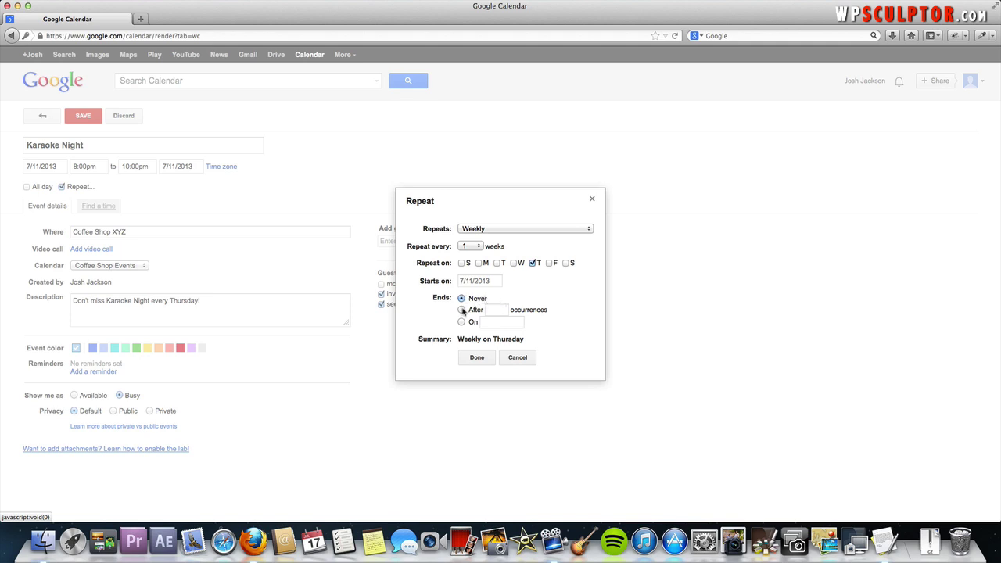
left_click(461, 310)
double_click(488, 310)
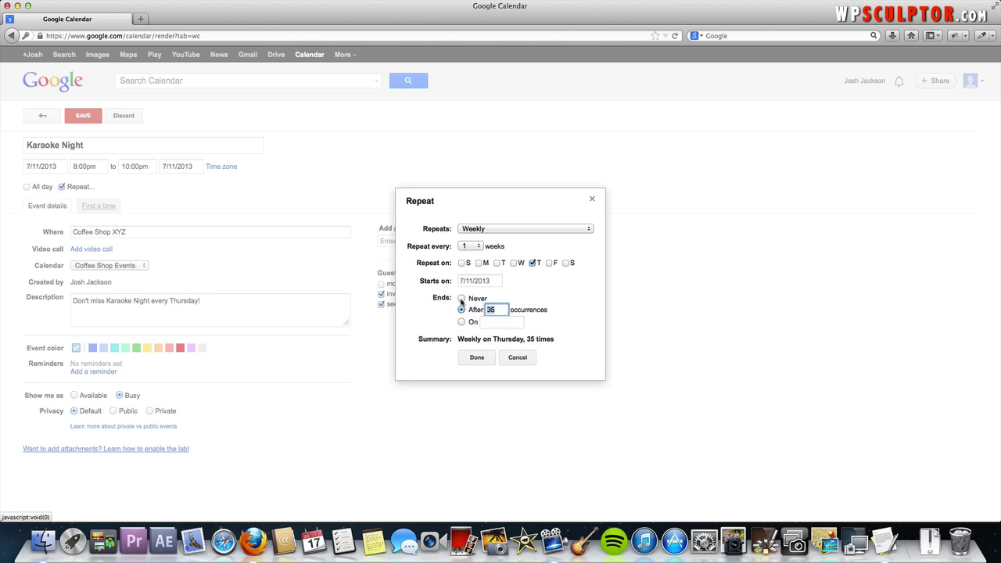
left_click(461, 298)
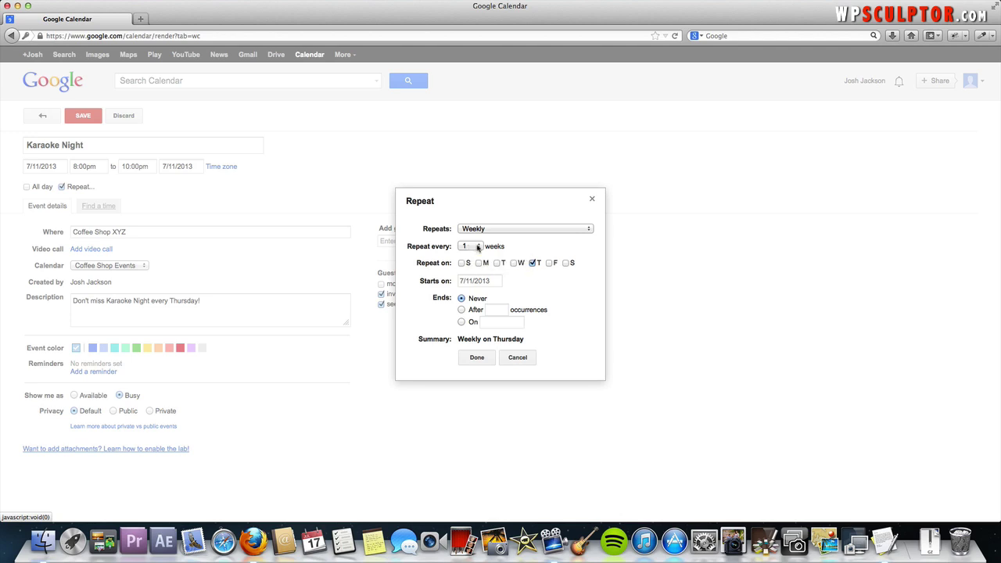
left_click(477, 358)
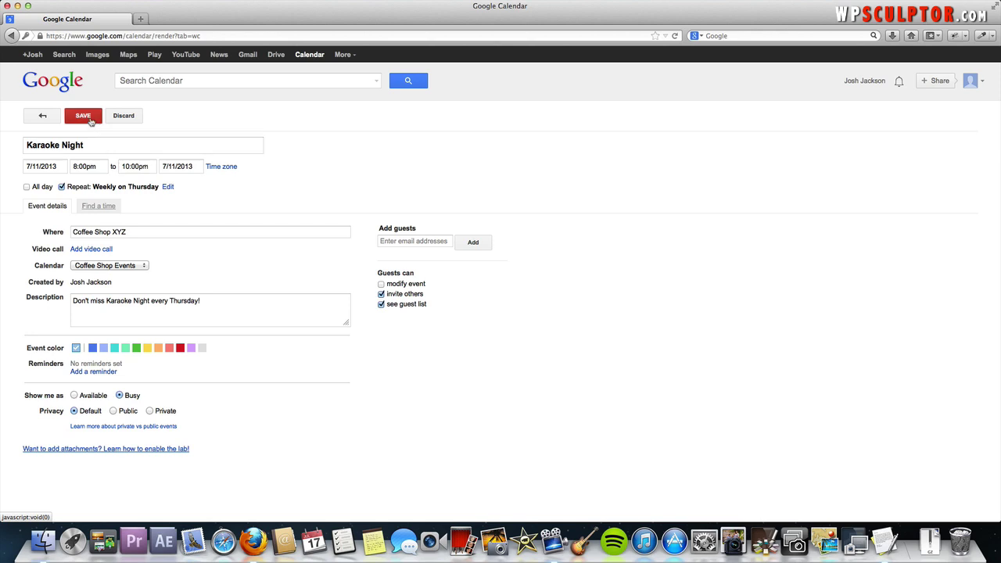
Save the weekly Thursday 8pm Karaoke Night, then check August and September before returning to July 2013
left_click(83, 116)
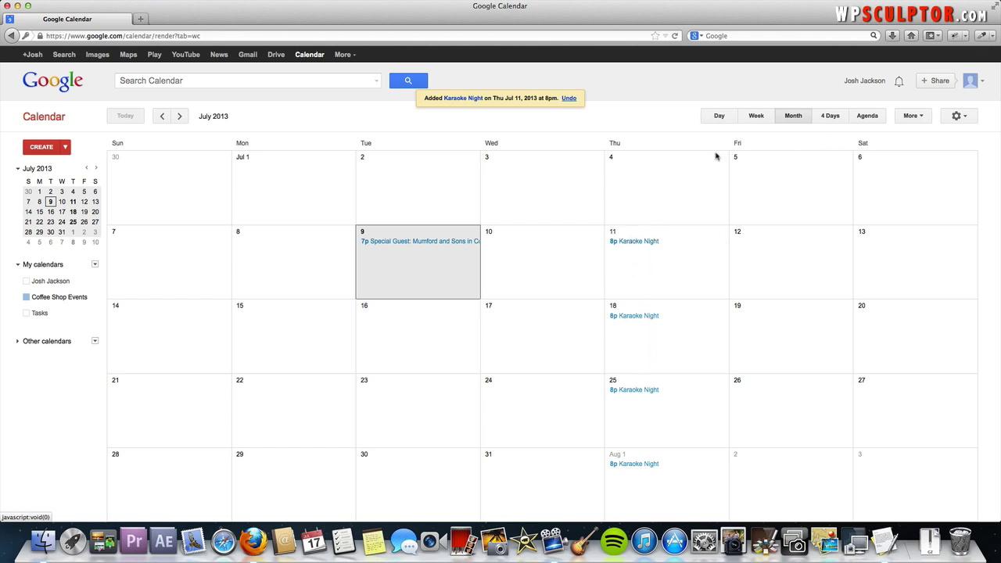
left_click(179, 116)
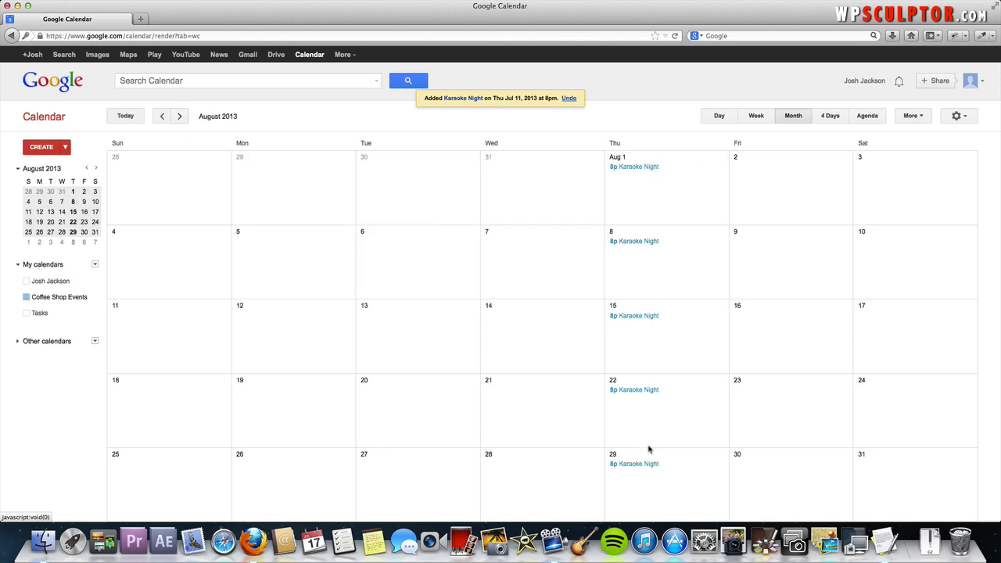
left_click(181, 118)
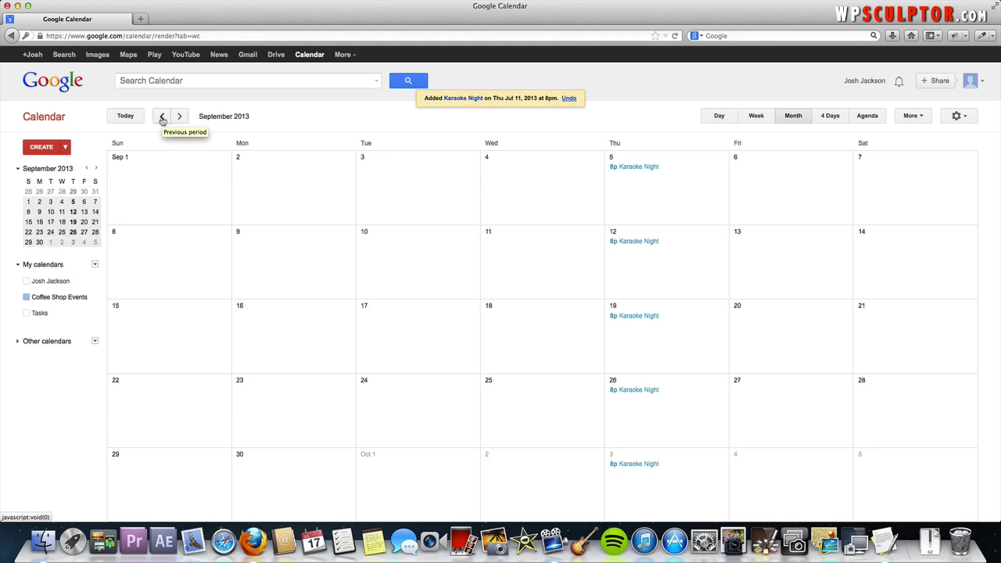
double_click(162, 118)
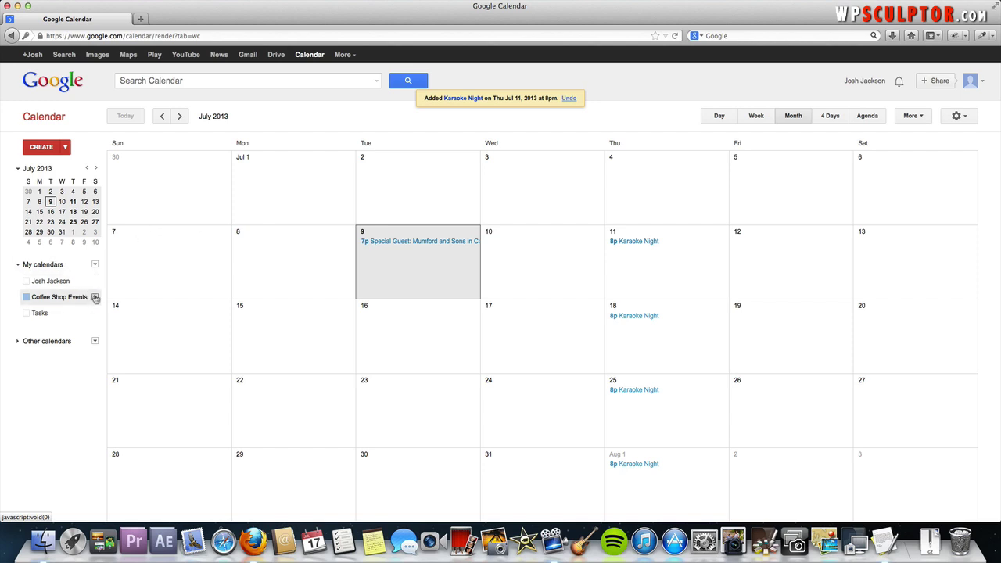
Open the Coffee Shop Events calendar settings and copy its iframe embed code
left_click(95, 298)
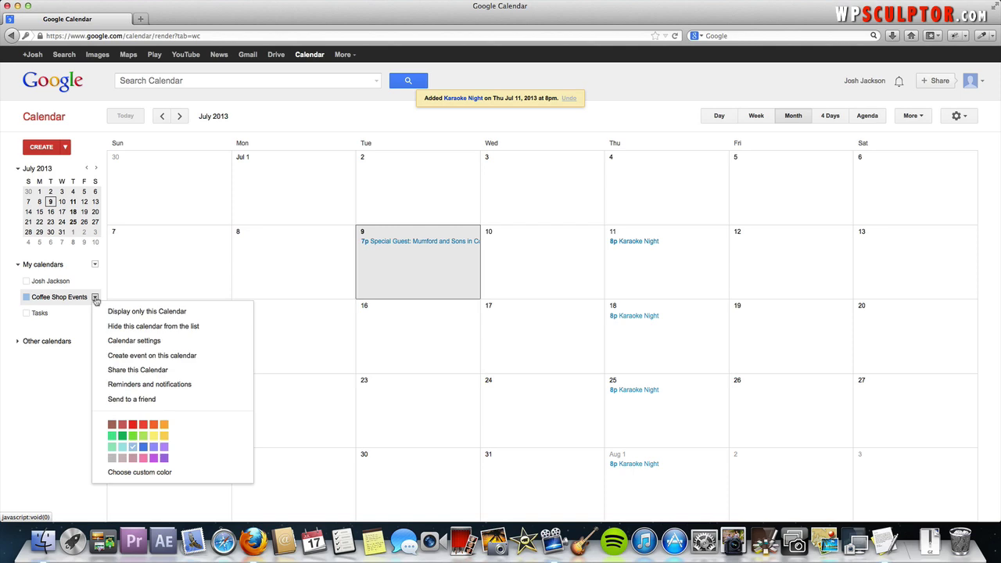
left_click(129, 340)
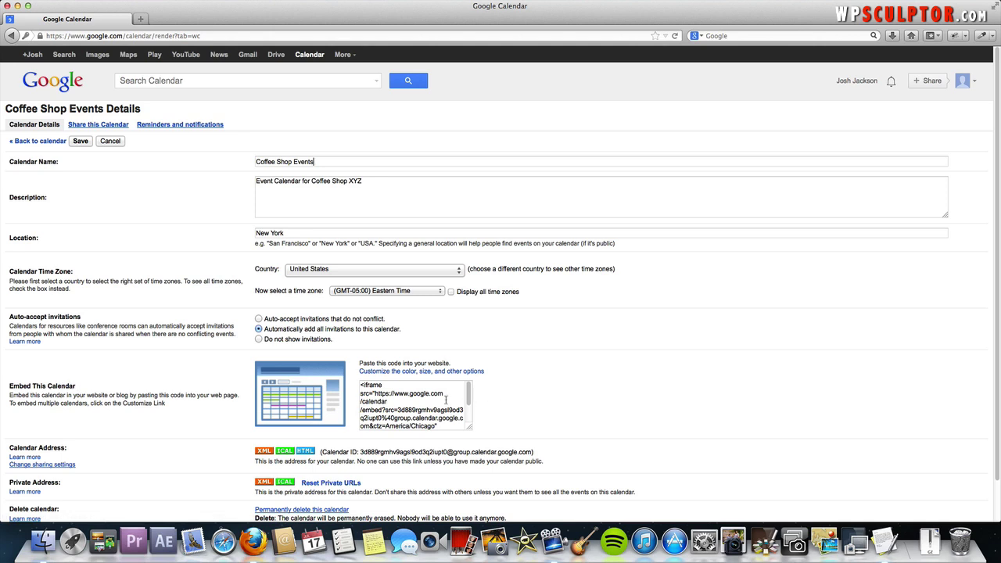
left_click(418, 399)
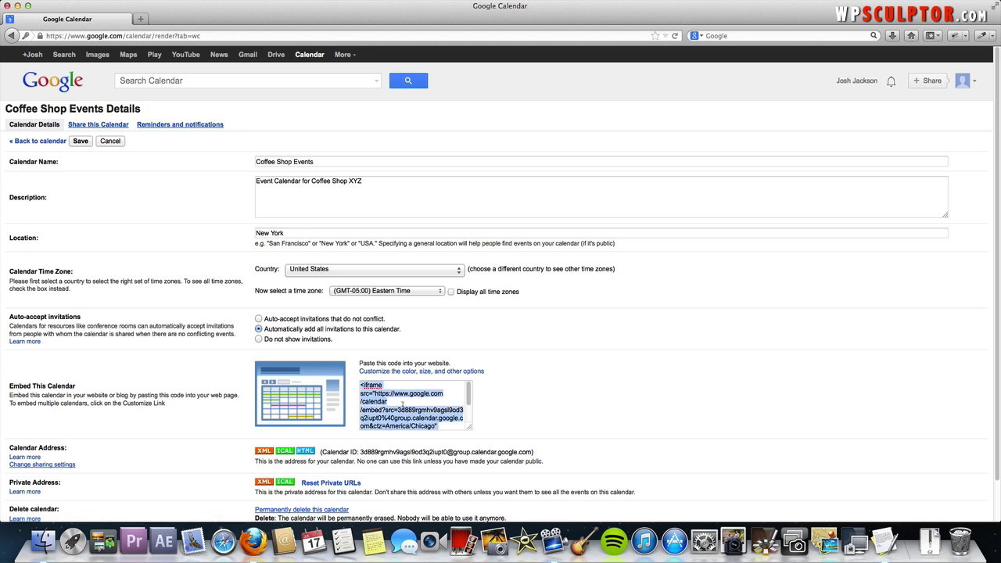
right_click(399, 424)
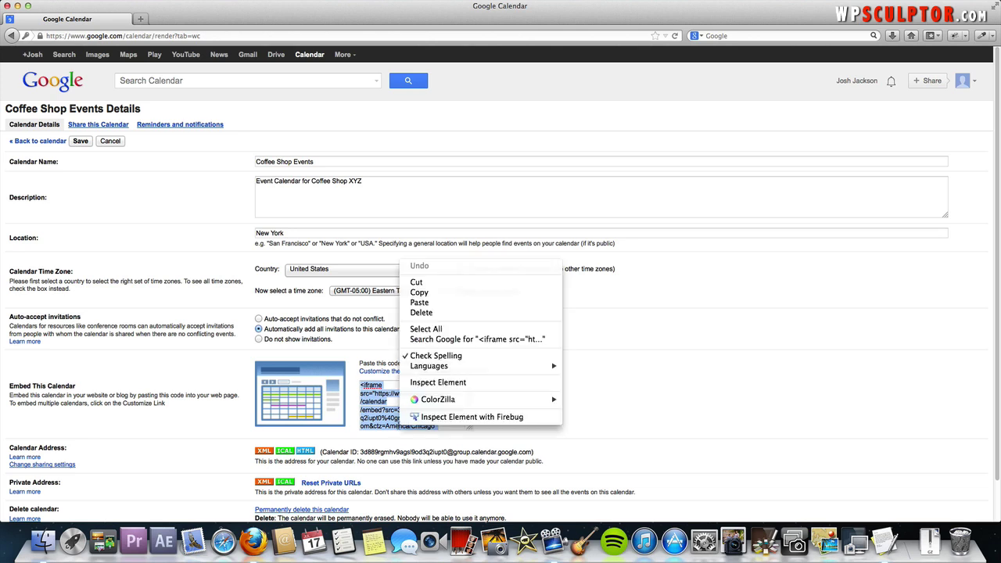
left_click(430, 294)
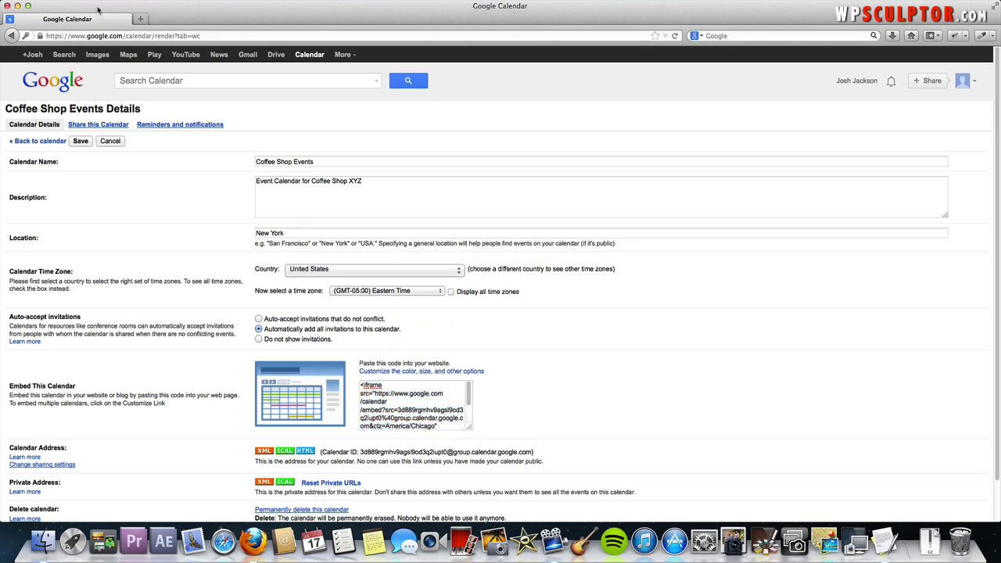
Go to the Quick Website wp-admin dashboard address in a new browser tab
left_click(139, 18)
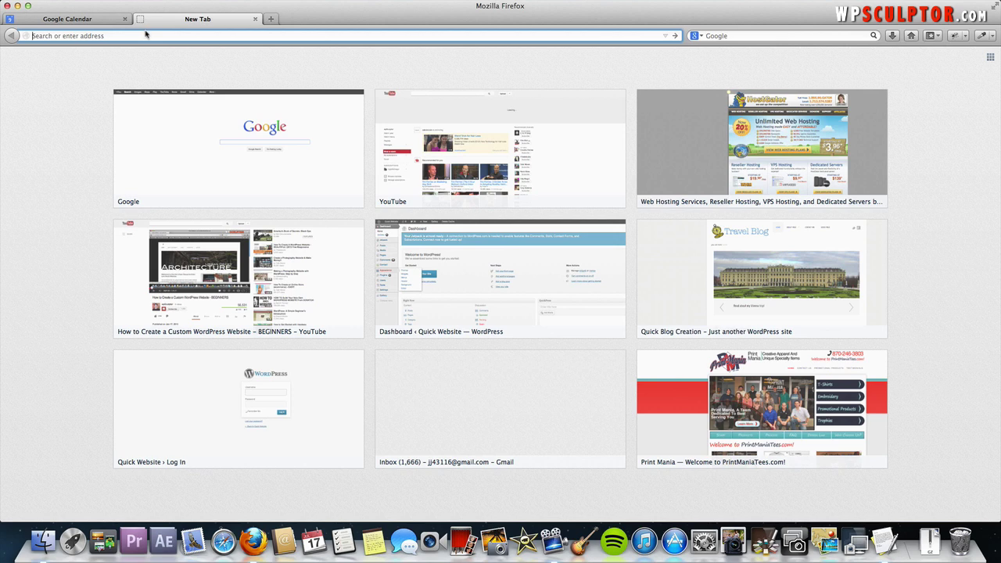
type("wps")
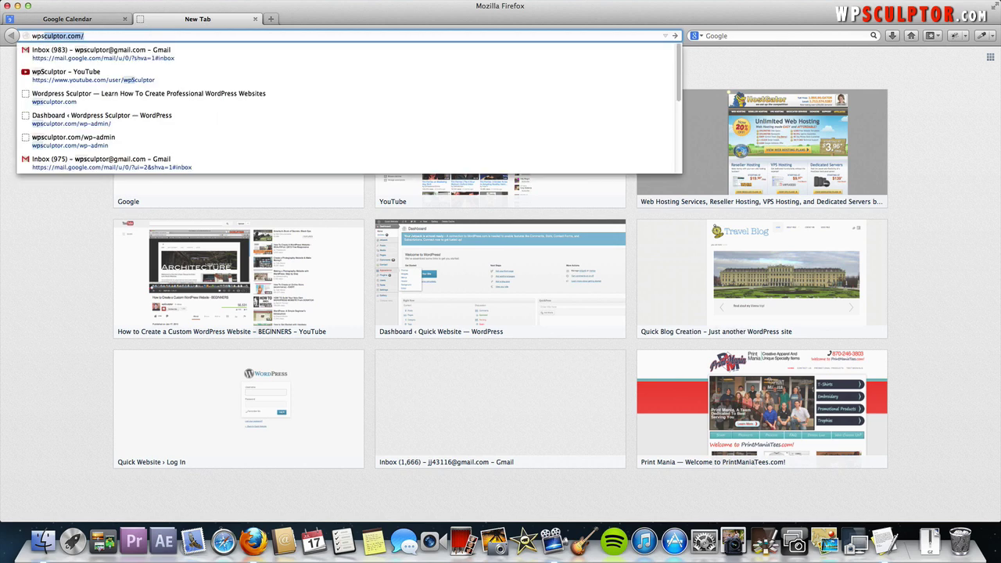
key("BackSpace")
key("BackSpace")
type("quickwebs")
key("Down")
key("Return")
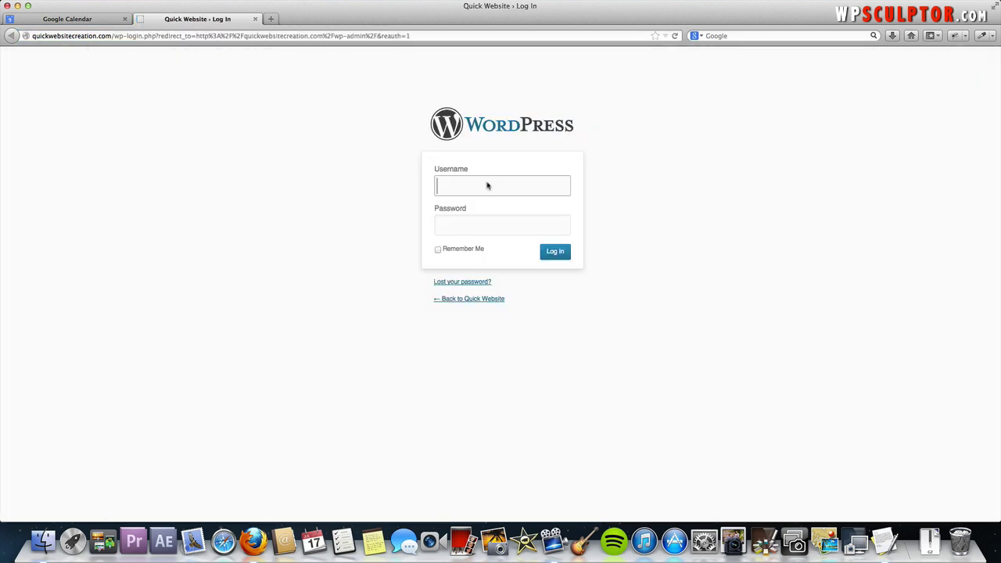
Log in to the WordPress admin with the saved username and password, and open All Pages
type("wpsc")
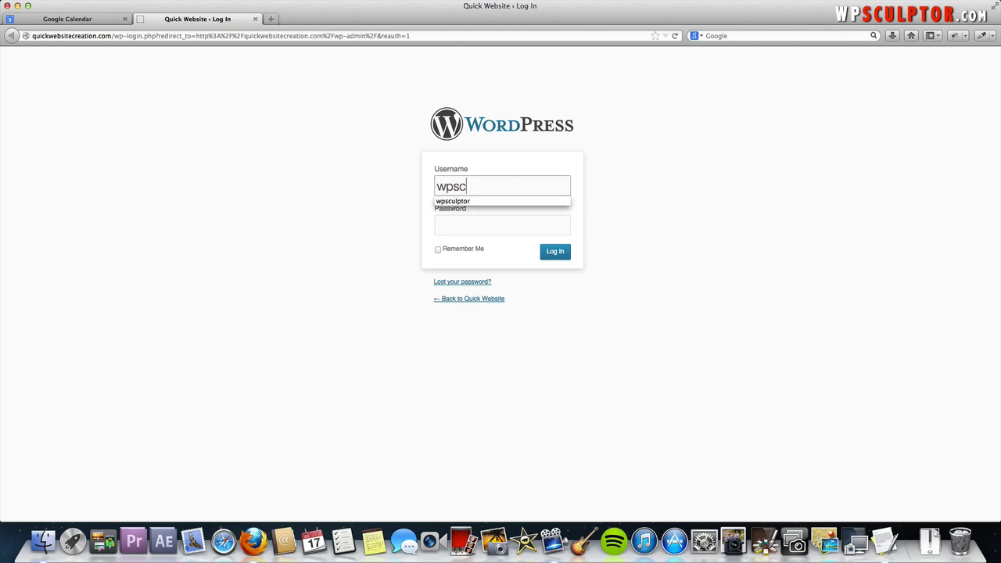
key("Down")
key("Tab")
type("•••••••••")
key("Return")
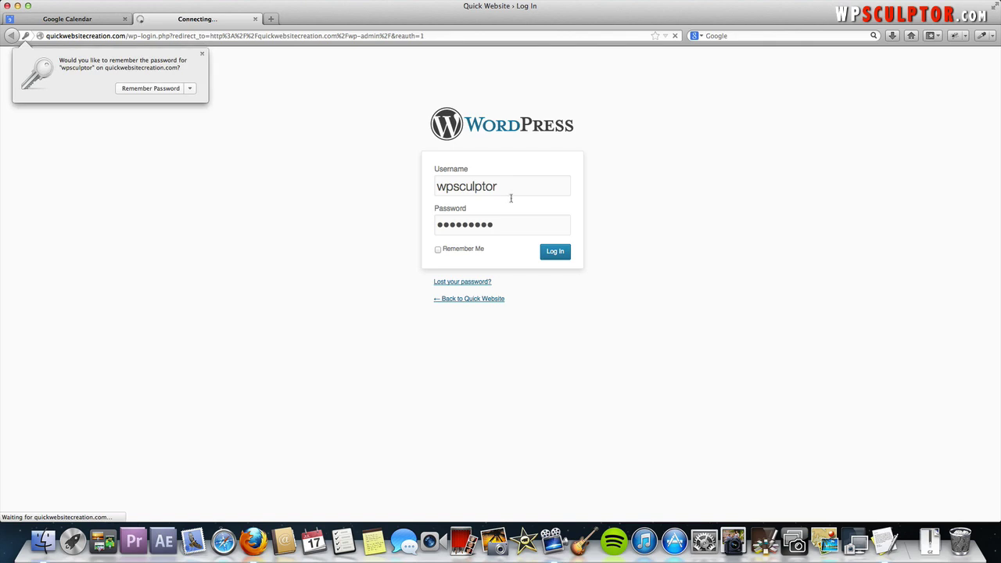
left_click(314, 280)
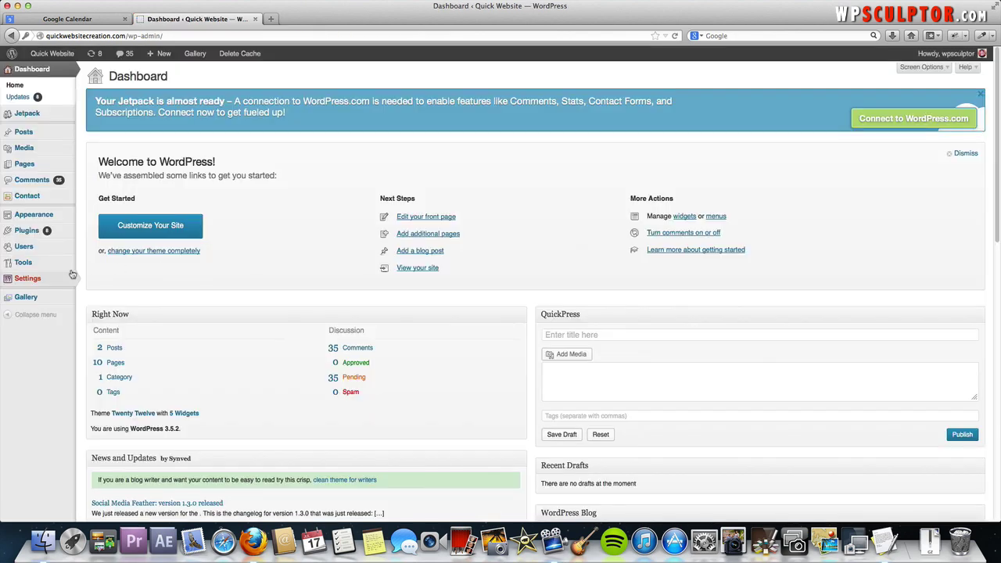
mouse_move(49, 169)
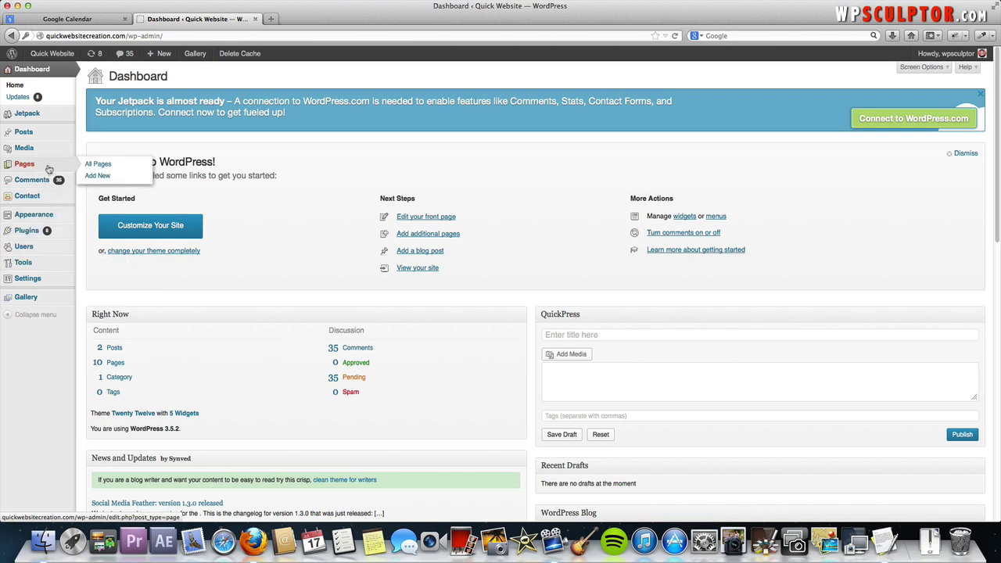
left_click(89, 167)
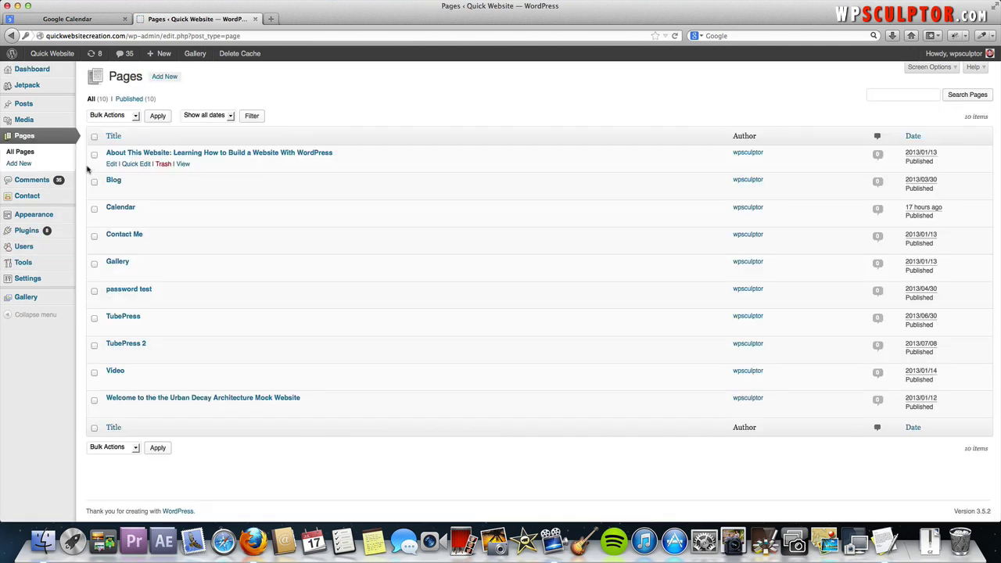
Paste the Google Calendar iframe code into the empty Calendar page body and update the page
left_click(120, 208)
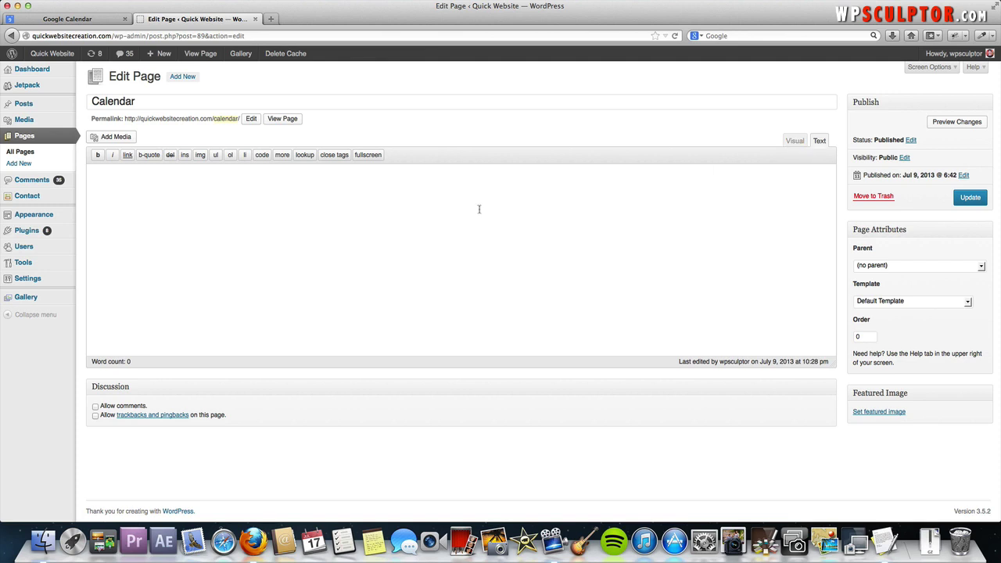
right_click(293, 195)
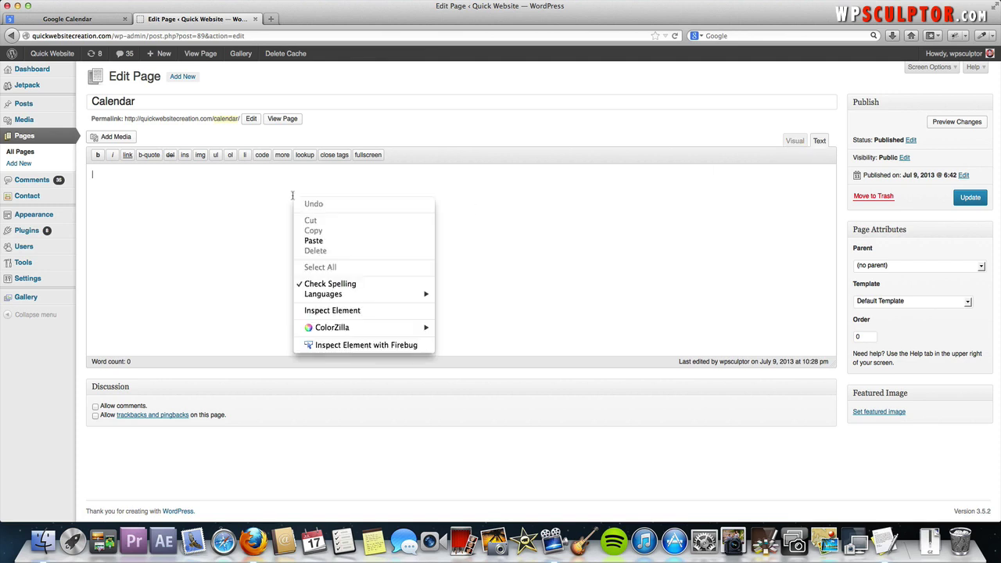
left_click(327, 242)
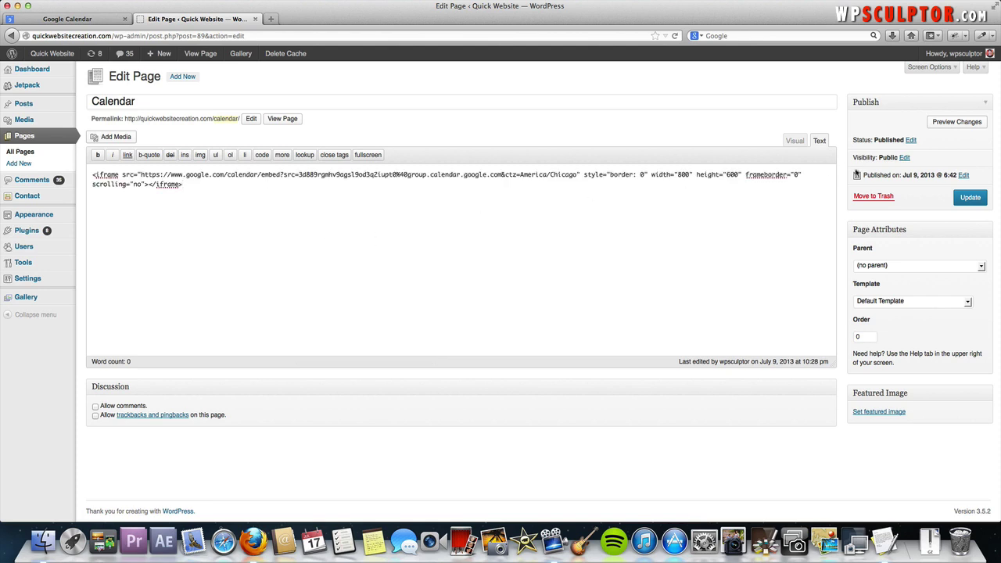
left_click(970, 199)
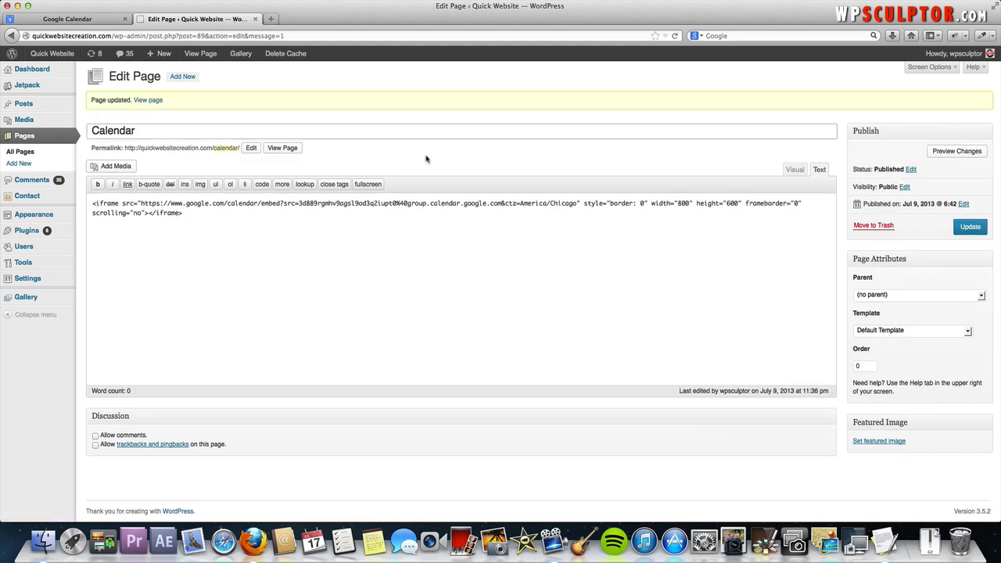
View the live Calendar page and inspect the July 9 Mumford & Sons concert details and website
left_click(277, 148)
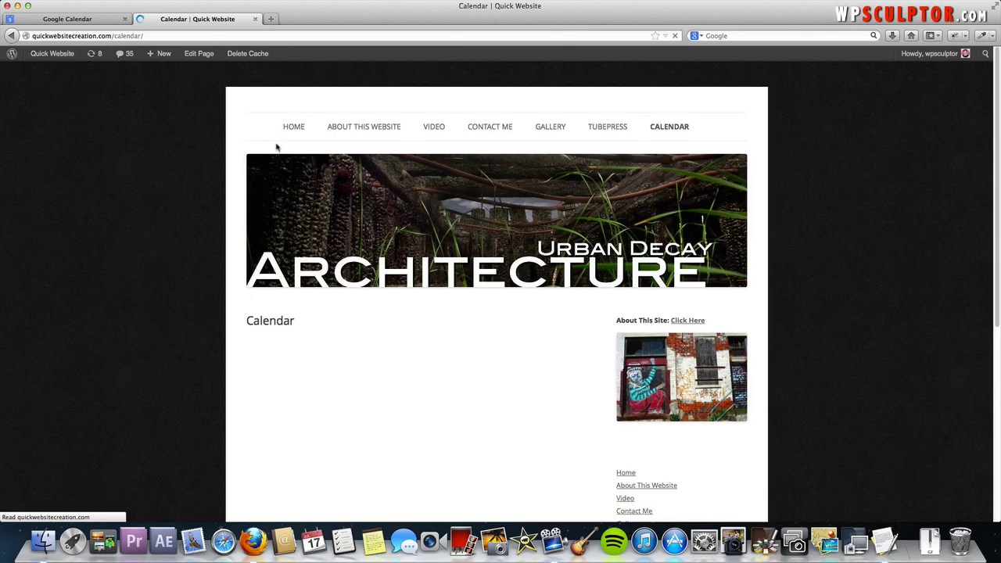
scroll(591, 390, "down", 3)
scroll(590, 390, "down", 1)
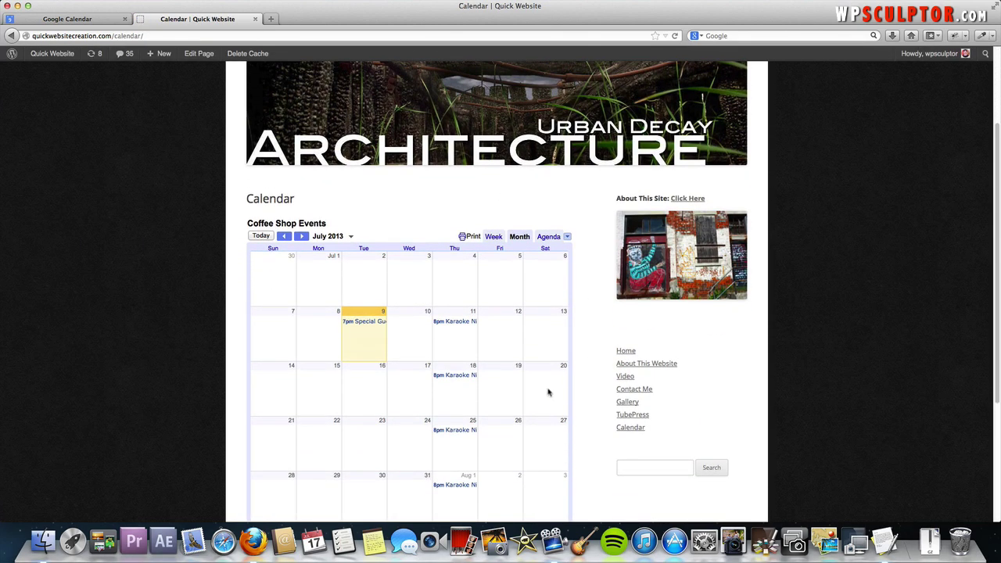
left_click(366, 323)
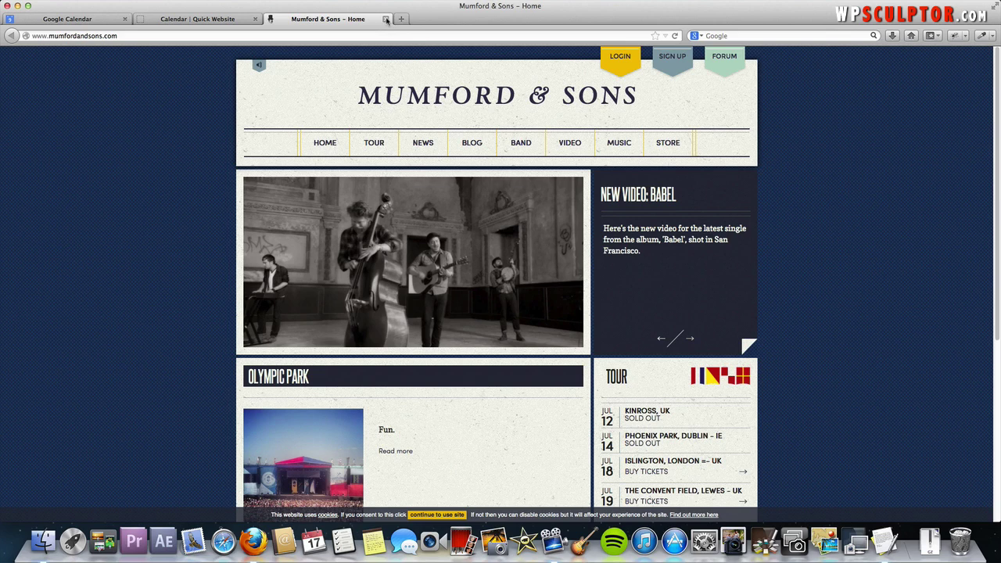
left_click(385, 19)
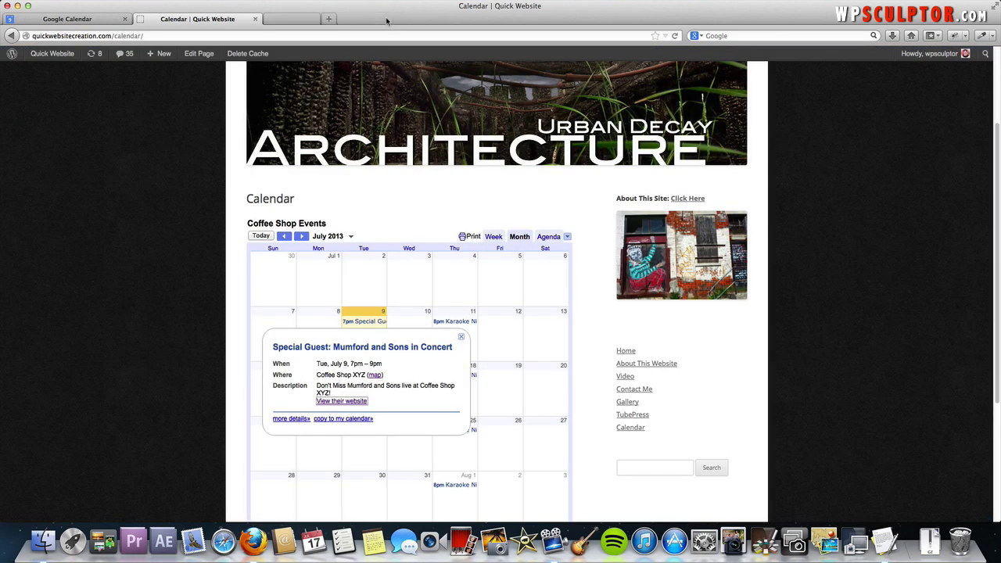
left_click(485, 331)
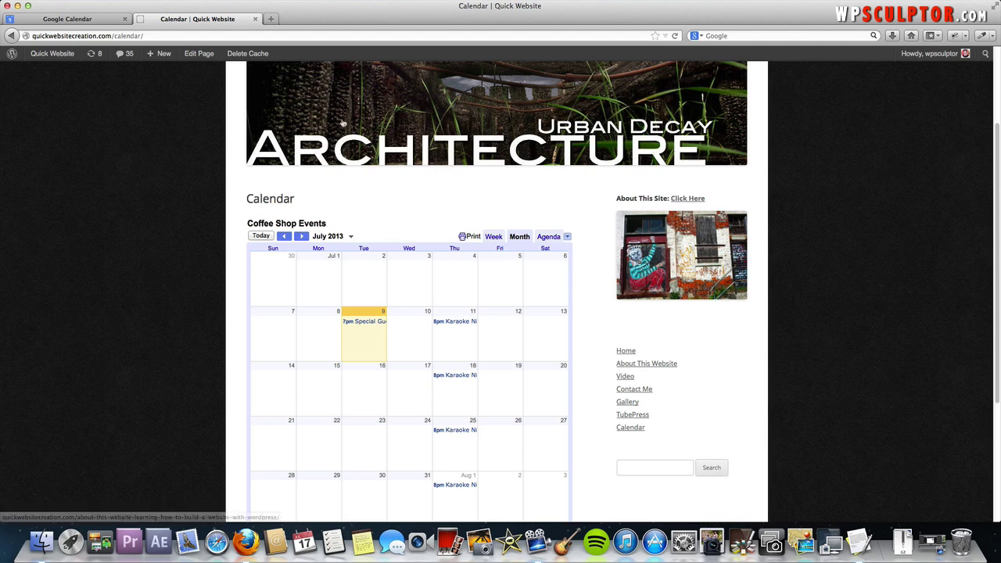
Set the Calendar page template to Full-width Page Template, No Sidebar, update it, and view it
left_click(196, 58)
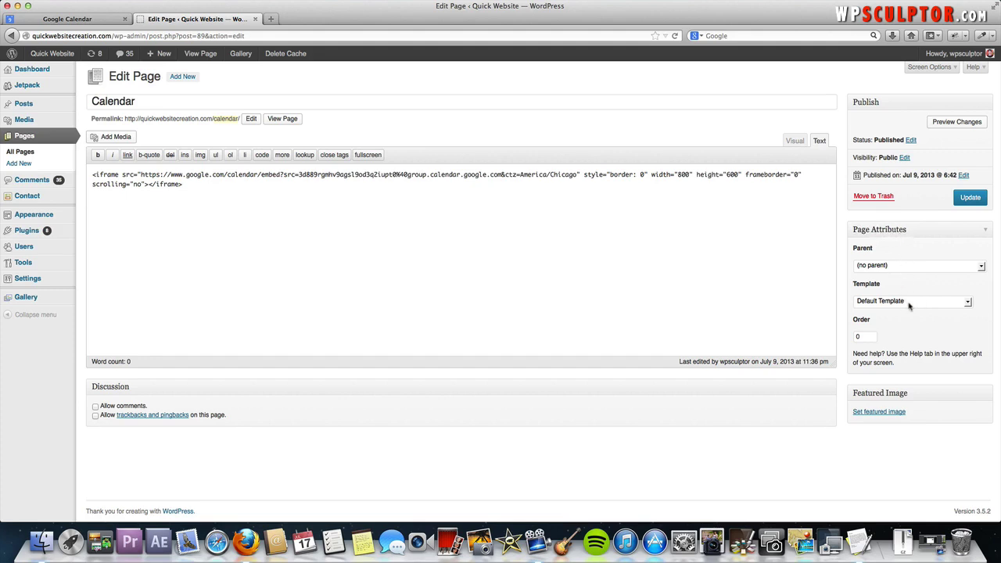
left_click(967, 304)
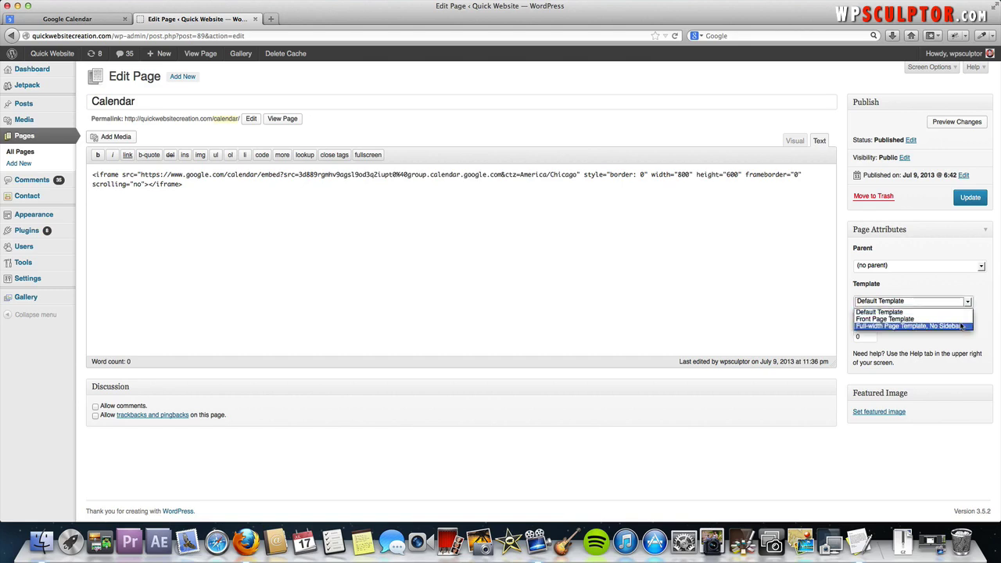
left_click(961, 326)
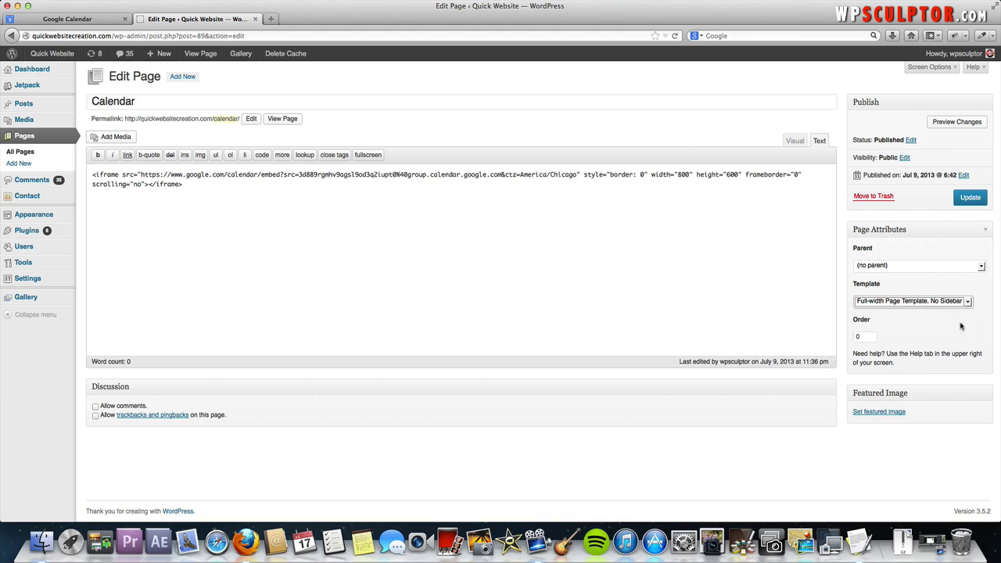
left_click(978, 198)
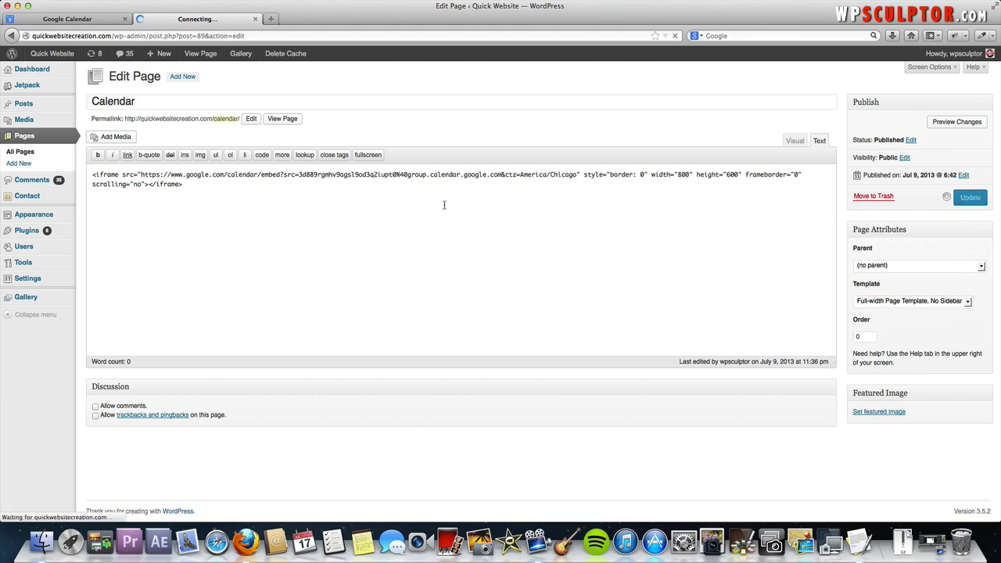
left_click(292, 149)
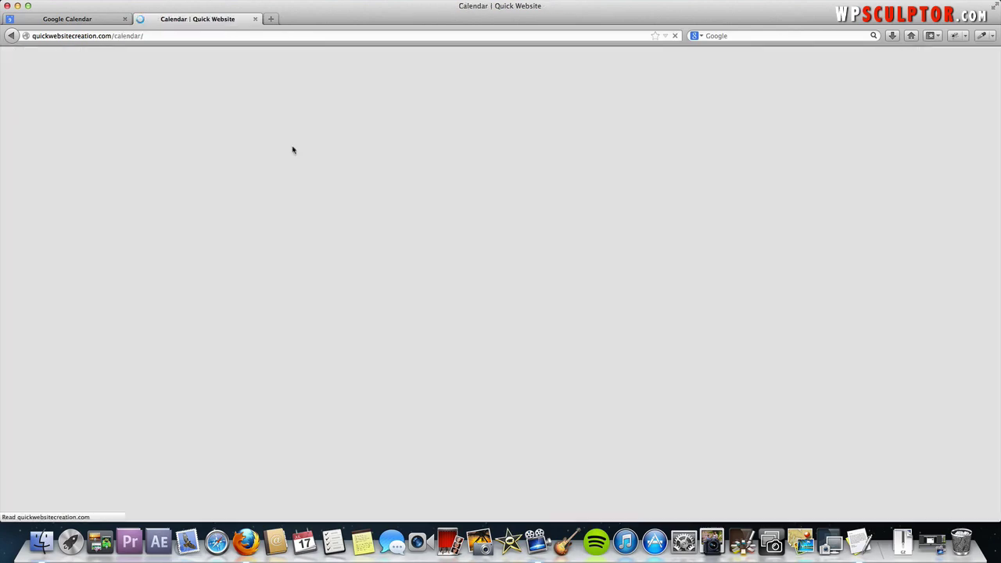
Scroll down the full-width Calendar page to check the embedded calendar, then reopen the page editor
scroll(641, 319, "down", 2)
scroll(641, 320, "down", 5)
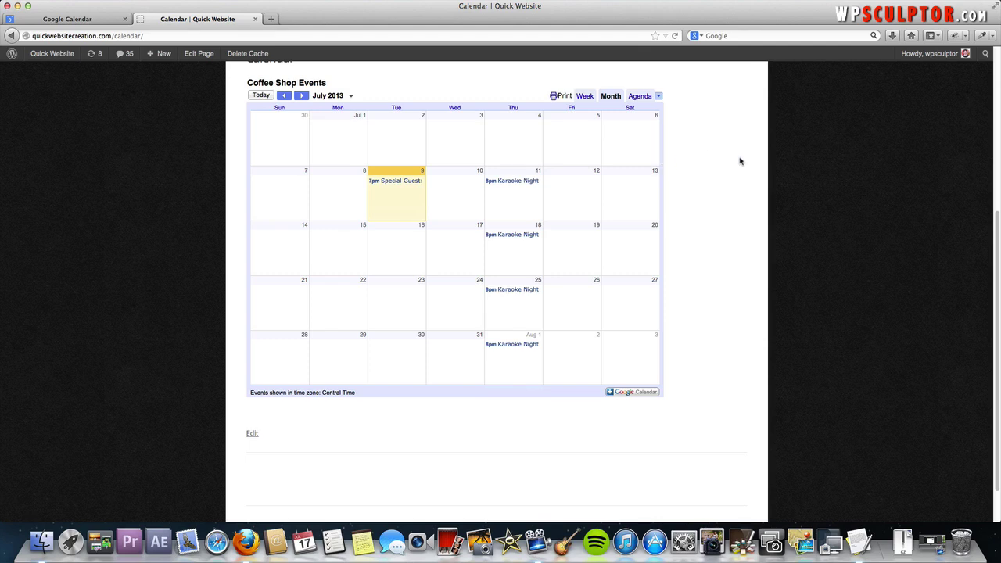
left_click(199, 58)
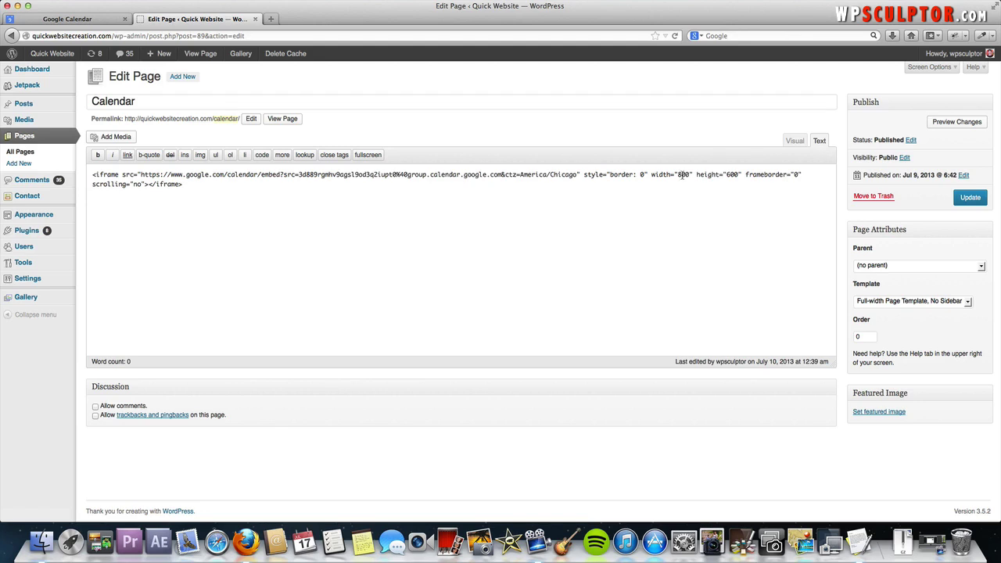
Change the iframe width from 800 to 900, update, and view the Calendar page
double_click(682, 174)
type("900")
left_click(970, 199)
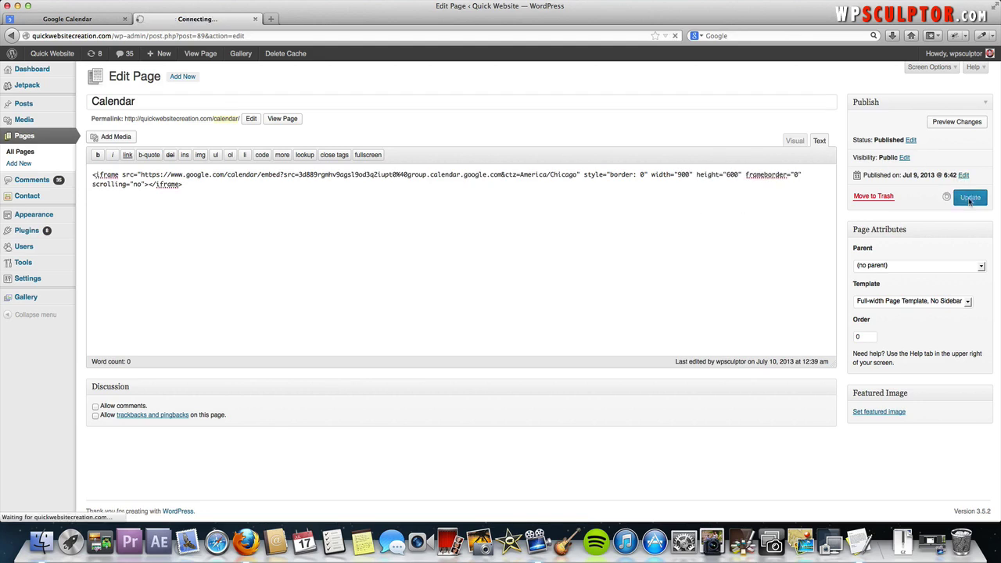
left_click(283, 147)
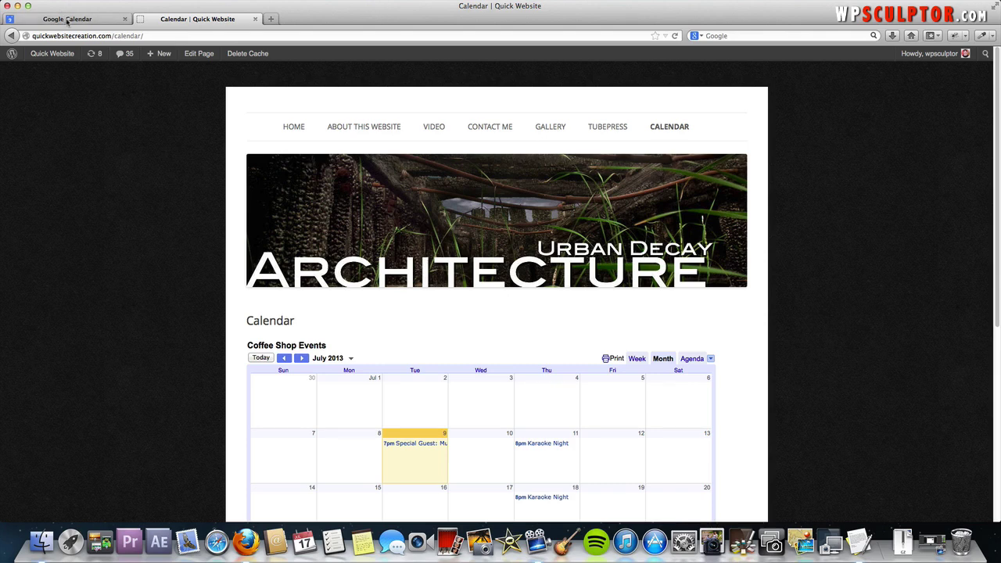
Change the iframe width from 900 to 1000, update, and view the wider calendar
left_click(199, 53)
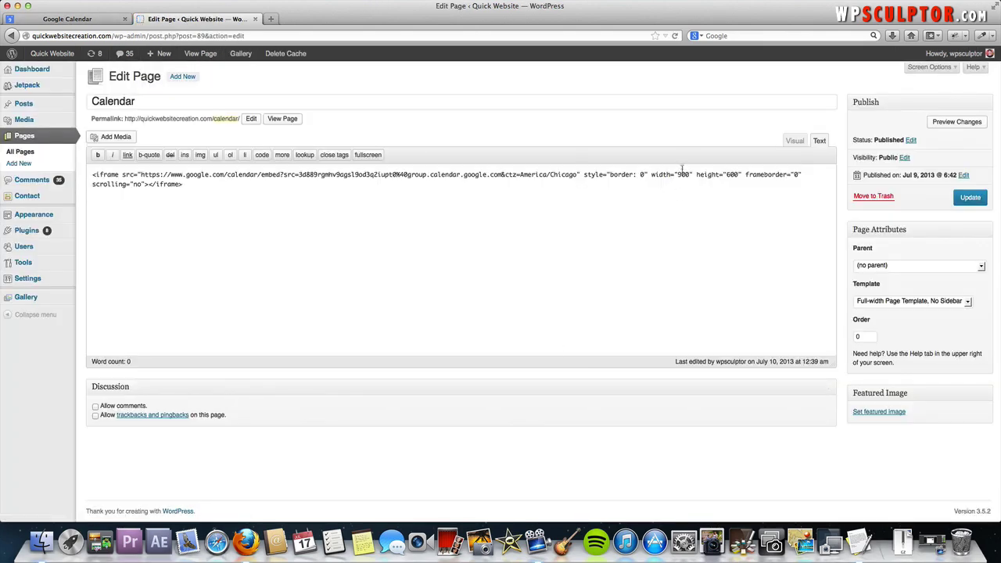
left_click(683, 178)
double_click(683, 175)
type("1000")
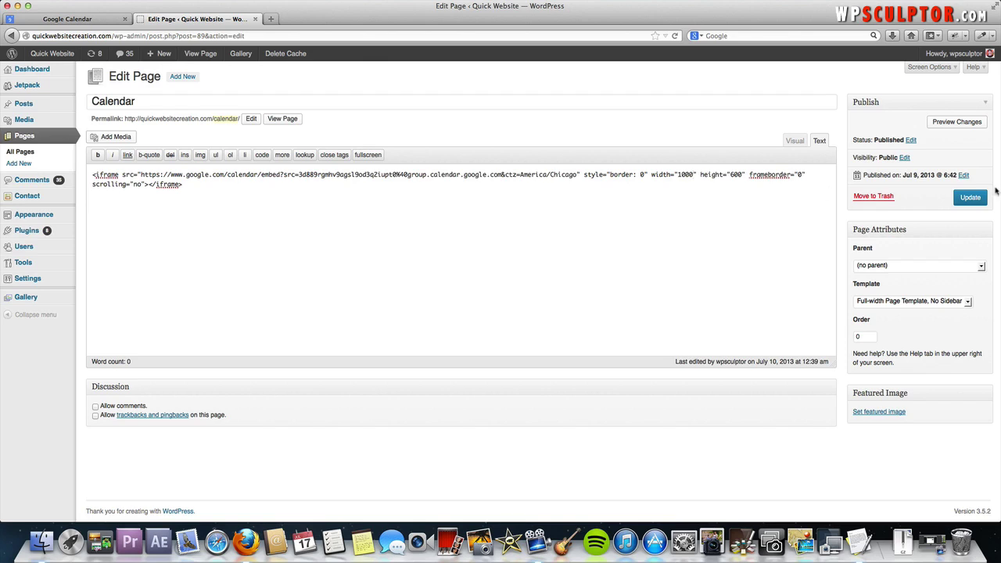
left_click(975, 198)
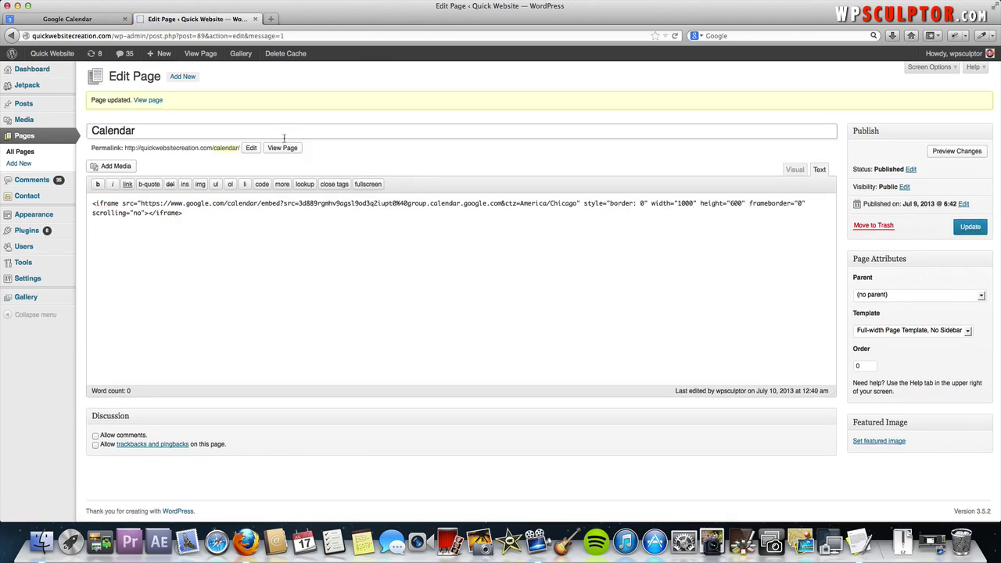
left_click(284, 150)
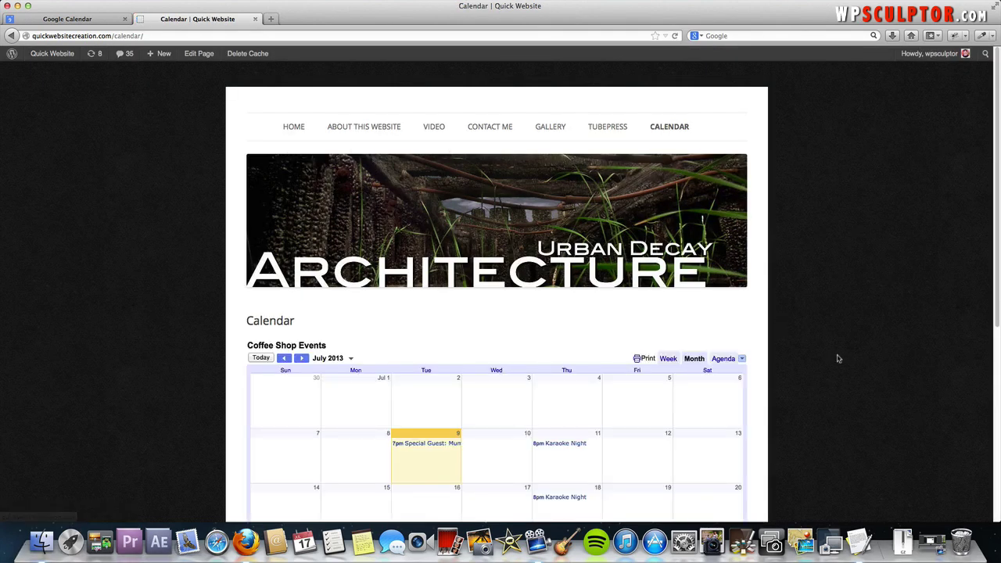
scroll(837, 358, "down", 5)
scroll(838, 360, "up", 5)
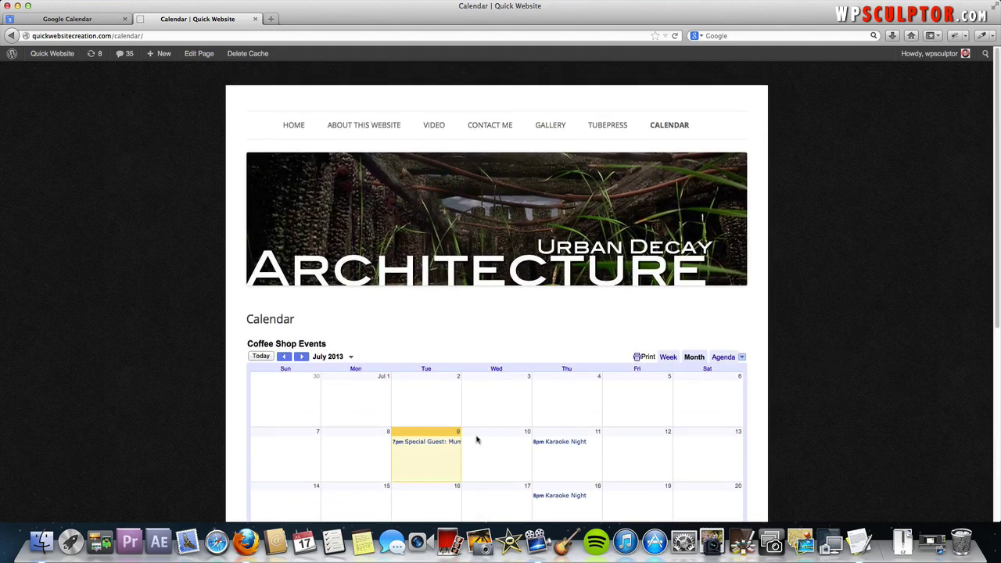